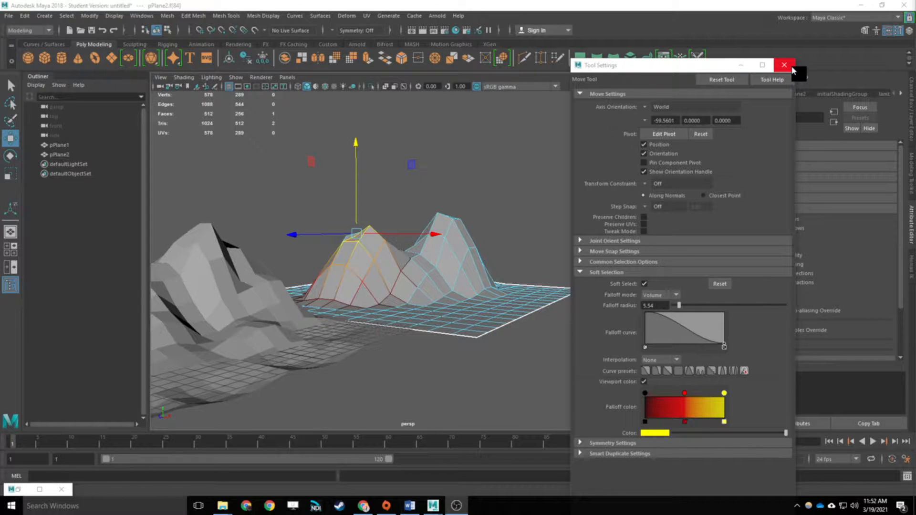
Close the Move tool settings and switch the two-peaked mountain plane back to object mode.
{"action": "left_click", "coordinate": [791, 67]}
{"action": "left_click_drag", "start_coordinate": [436, 234], "coordinate": [547, 204]}
{"action": "key", "text": "ctrl+z"}
{"action": "middle_click_drag", "start_coordinate": [534, 208], "coordinate": [662, 178], "text": "alt"}
{"action": "left_click_drag", "start_coordinate": [662, 178], "coordinate": [629, 183], "text": "alt"}
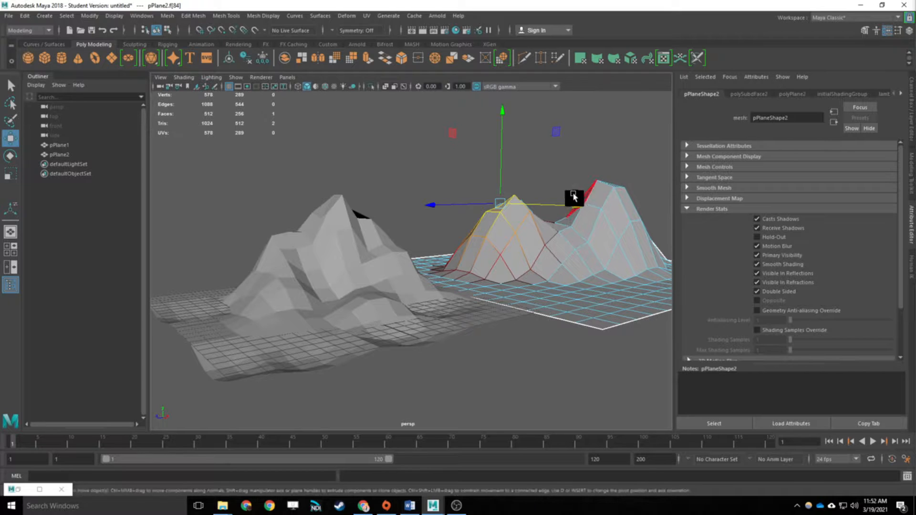
{"action": "key", "text": "F8"}
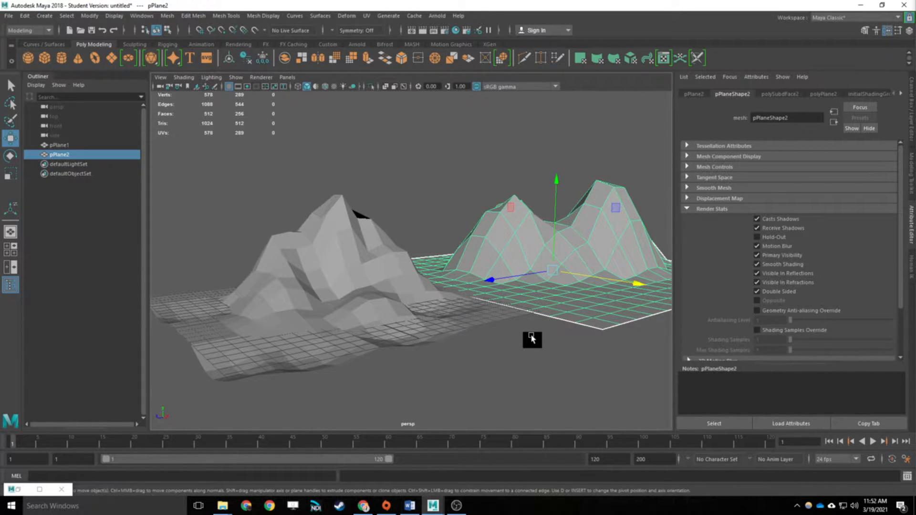
Duplicate the two-peaked mountain plane, move the copy behind the existing mountains and rotate it to a different orientation.
{"action": "middle_click_drag", "start_coordinate": [592, 358], "coordinate": [547, 346]}
{"action": "key", "text": "ctrl+z"}
{"action": "key", "text": "ctrl+d"}
{"action": "left_click_drag", "start_coordinate": [593, 276], "coordinate": [509, 263]}
{"action": "key", "text": "e"}
{"action": "left_click_drag", "start_coordinate": [447, 272], "coordinate": [500, 273]}
{"action": "key", "text": "w"}
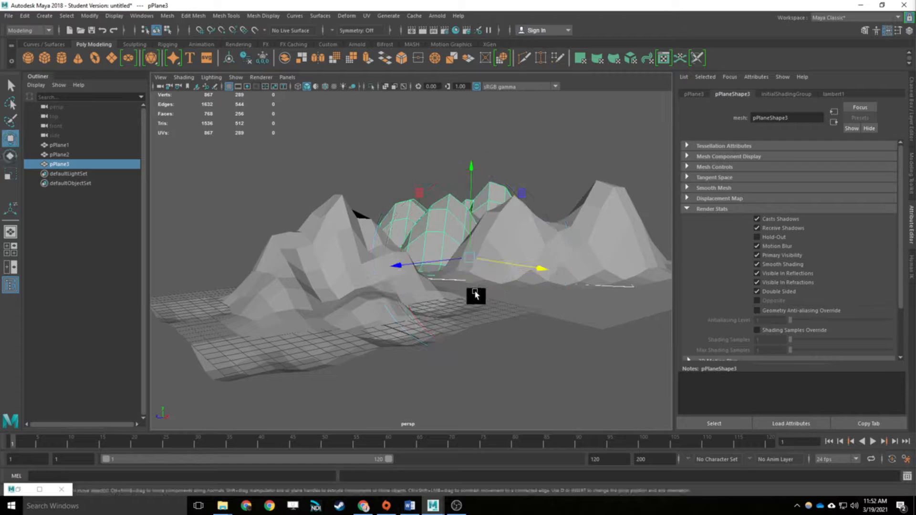
Duplicate the background mountain plane twice more, placing one copy behind the first mountain plane and the other in the far distance.
{"action": "key", "text": "ctrl+d"}
{"action": "left_click_drag", "start_coordinate": [435, 277], "coordinate": [379, 307]}
{"action": "key", "text": "ctrl+d"}
{"action": "key", "text": "f"}
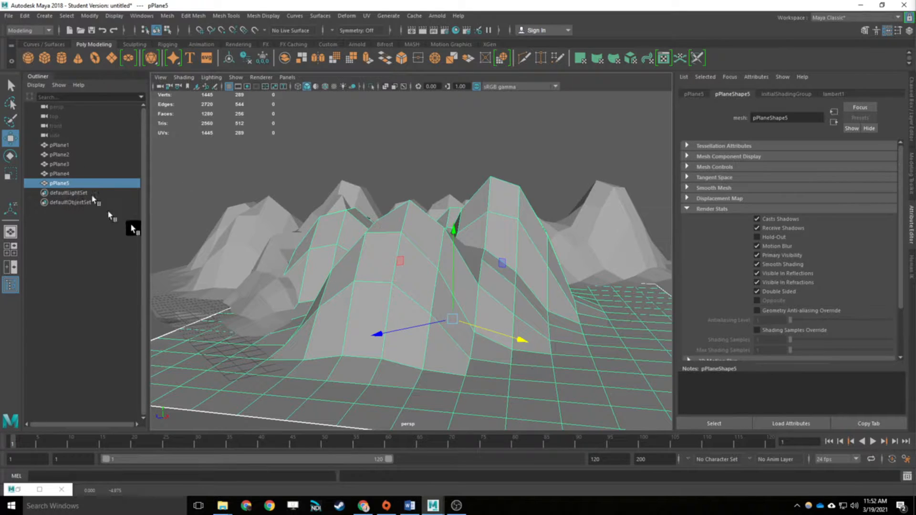
{"action": "left_click_drag", "start_coordinate": [518, 341], "coordinate": [475, 232]}
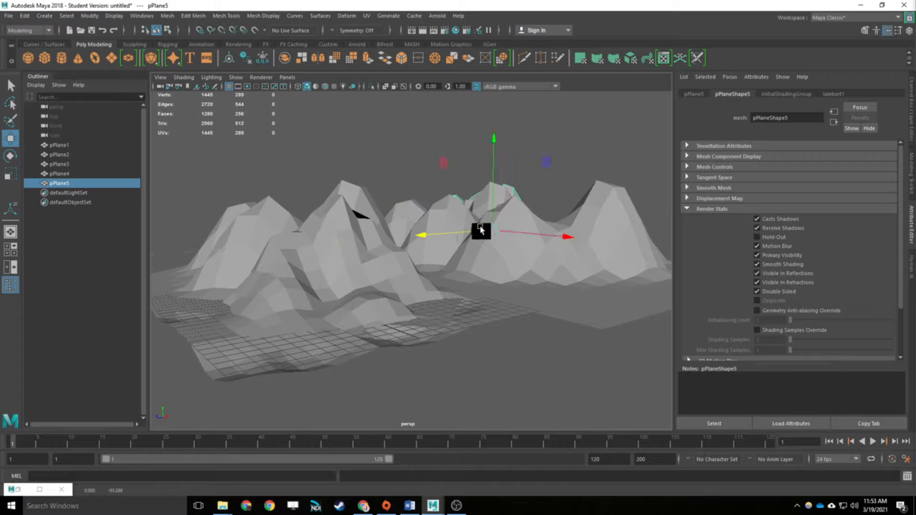
Stretch the farthest mountain copy vertically and move it into the gap between the two peaks of pPlane2.
{"action": "key", "text": "r"}
{"action": "left_click_drag", "start_coordinate": [494, 145], "coordinate": [495, 126]}
{"action": "key", "text": "w"}
{"action": "left_click_drag", "start_coordinate": [429, 235], "coordinate": [482, 229]}
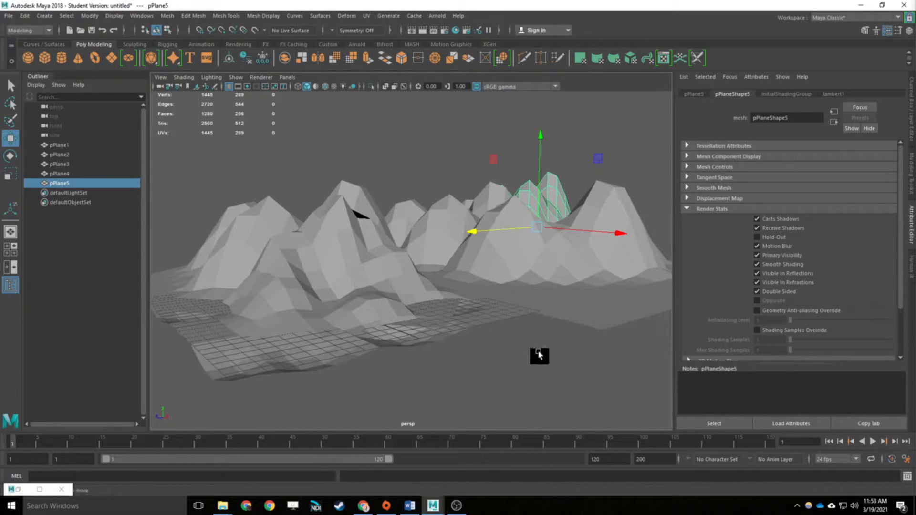
Create a new polygon plane, scale it up into a large ground surface and position it beneath all the mountains.
{"action": "left_click", "coordinate": [538, 355]}
{"action": "left_click", "coordinate": [524, 308]}
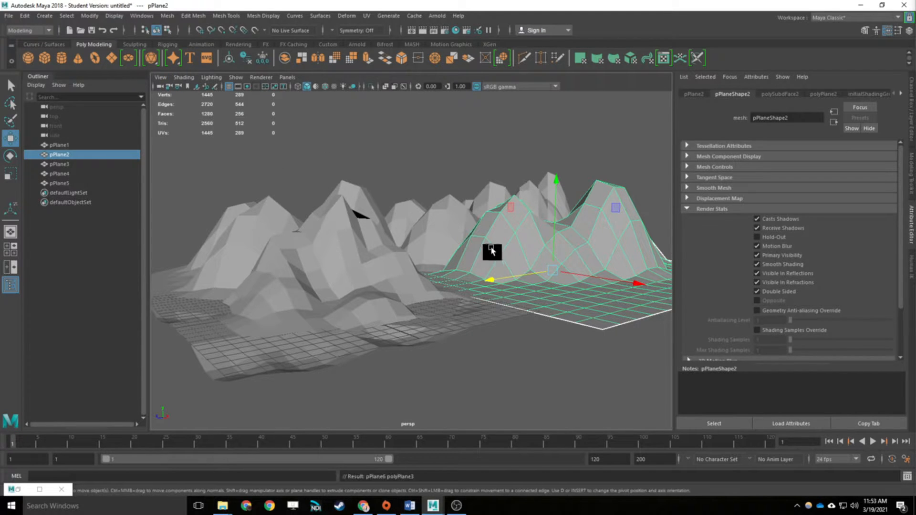
{"action": "key", "text": "r"}
{"action": "left_click_drag", "start_coordinate": [329, 305], "coordinate": [641, 314]}
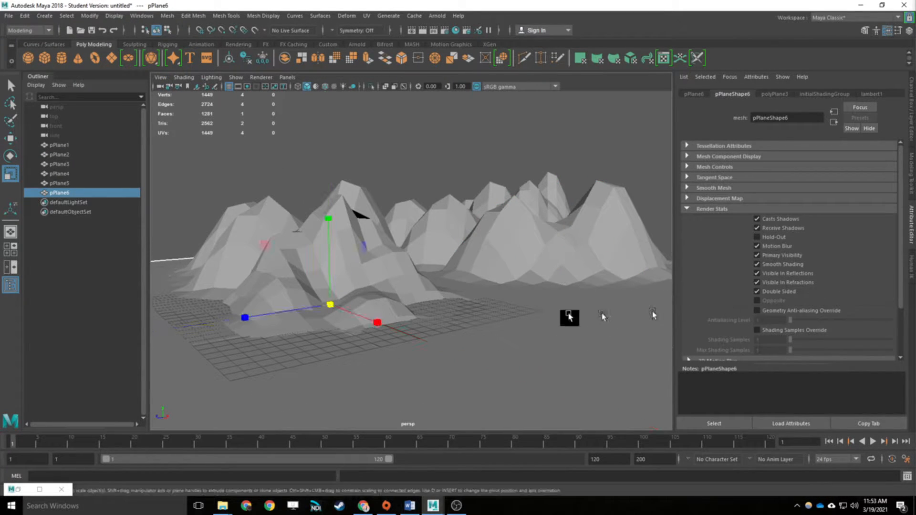
{"action": "key", "text": "w"}
{"action": "left_click_drag", "start_coordinate": [303, 316], "coordinate": [354, 302]}
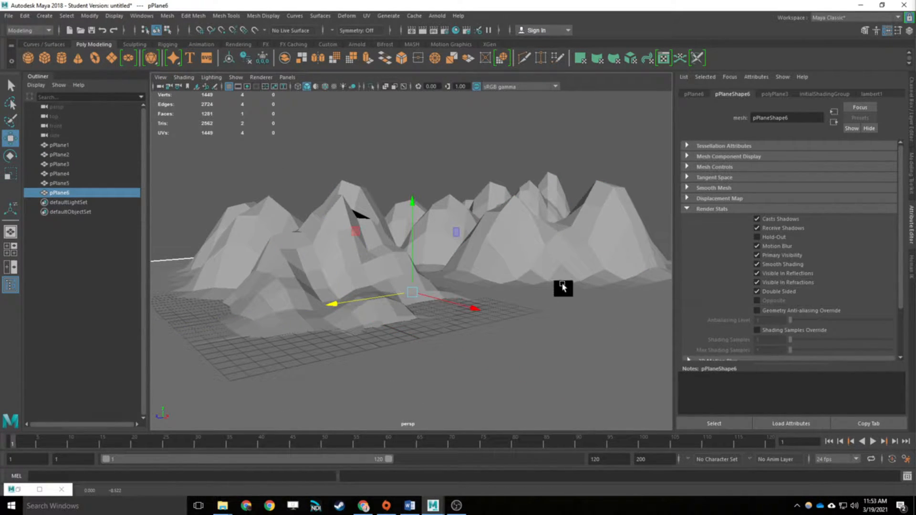
{"action": "left_click_drag", "start_coordinate": [563, 286], "coordinate": [564, 280], "text": "alt"}
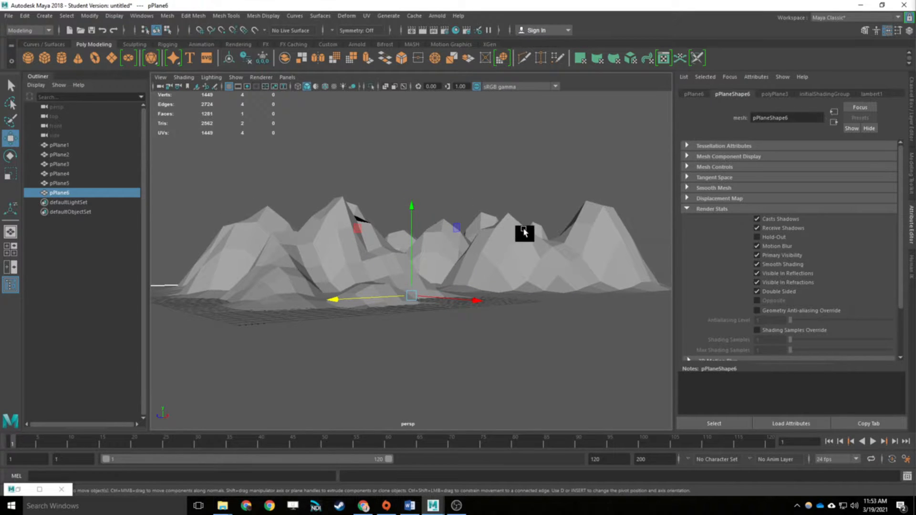
Examine the mountain range and ground plane from closer and different angles.
{"action": "left_click", "coordinate": [525, 153]}
{"action": "scroll", "coordinate": [517, 253], "scroll_direction": "up", "scroll_amount": 3}
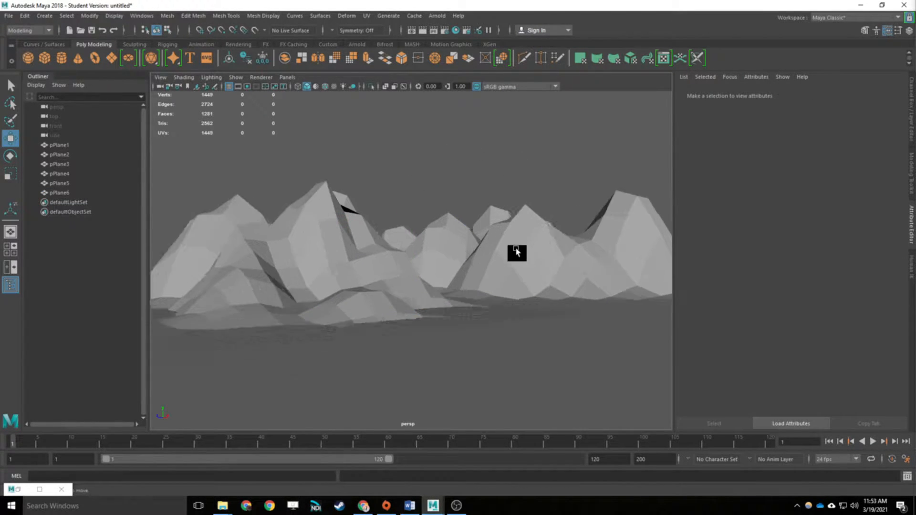
{"action": "scroll", "coordinate": [517, 252], "scroll_direction": "up", "scroll_amount": 2}
{"action": "middle_click_drag", "start_coordinate": [524, 262], "coordinate": [550, 255], "text": "alt"}
{"action": "scroll", "coordinate": [549, 256], "scroll_direction": "down", "scroll_amount": 2}
{"action": "scroll", "coordinate": [547, 255], "scroll_direction": "up", "scroll_amount": 1}
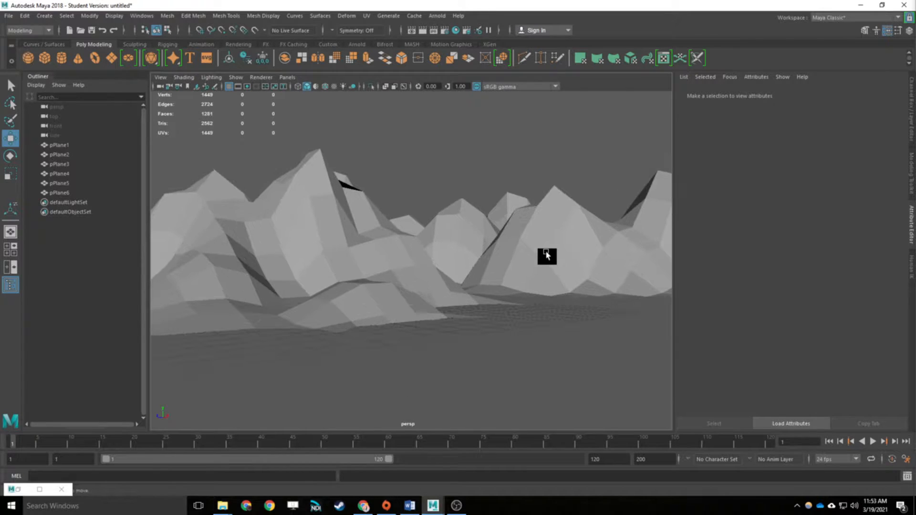
{"action": "left_click_drag", "start_coordinate": [550, 257], "coordinate": [613, 279], "text": "alt"}
{"action": "middle_click_drag", "start_coordinate": [613, 280], "coordinate": [606, 256], "text": "alt"}
{"action": "left_click_drag", "start_coordinate": [605, 257], "coordinate": [570, 256], "text": "alt"}
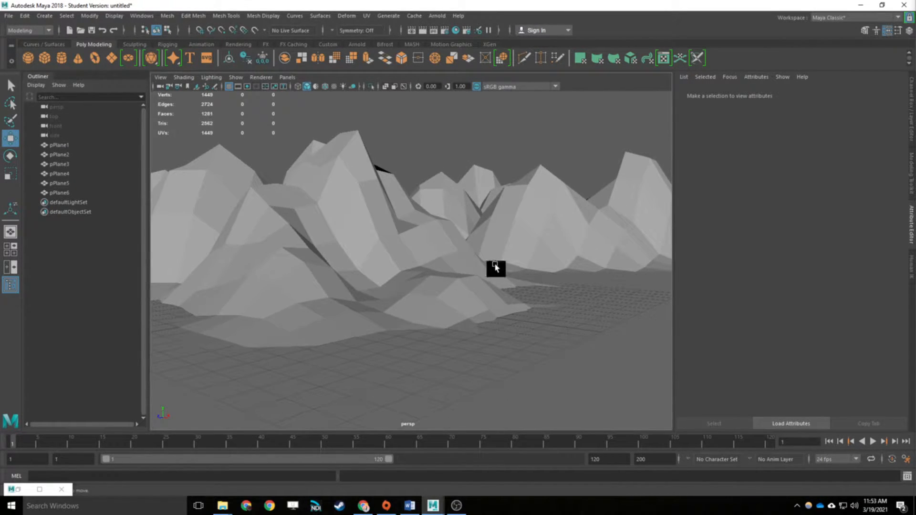
{"action": "left_click", "coordinate": [549, 229]}
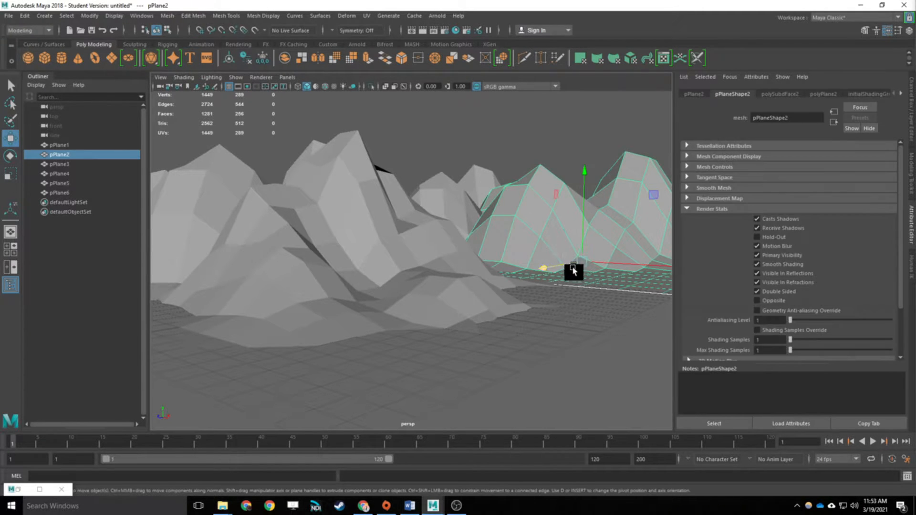
{"action": "left_click", "coordinate": [430, 137]}
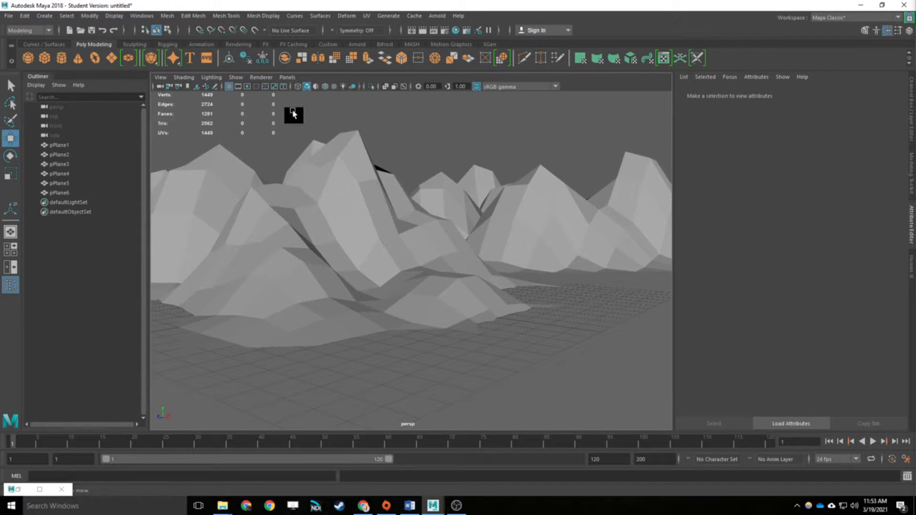
Turn on scene lighting in the viewport and add a directional light.
{"action": "left_click", "coordinate": [347, 86]}
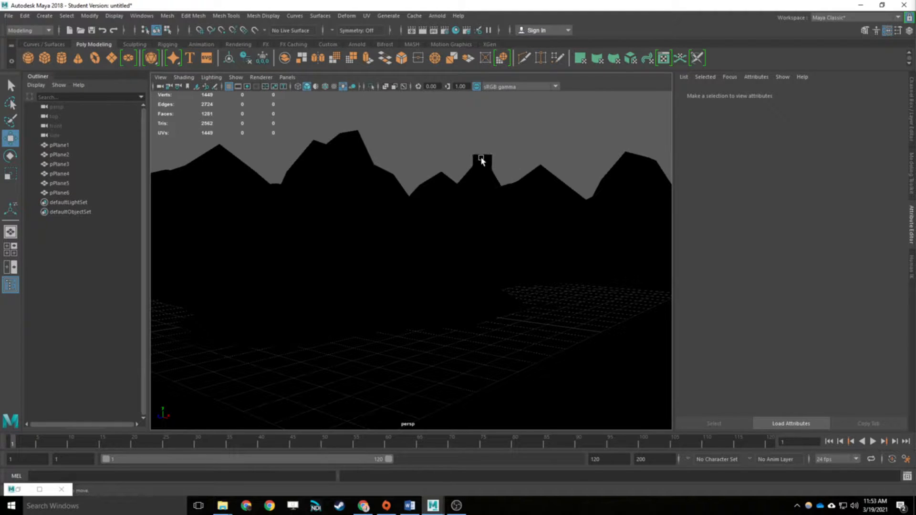
{"action": "left_click", "coordinate": [51, 19]}
{"action": "mouse_move", "coordinate": [76, 70]}
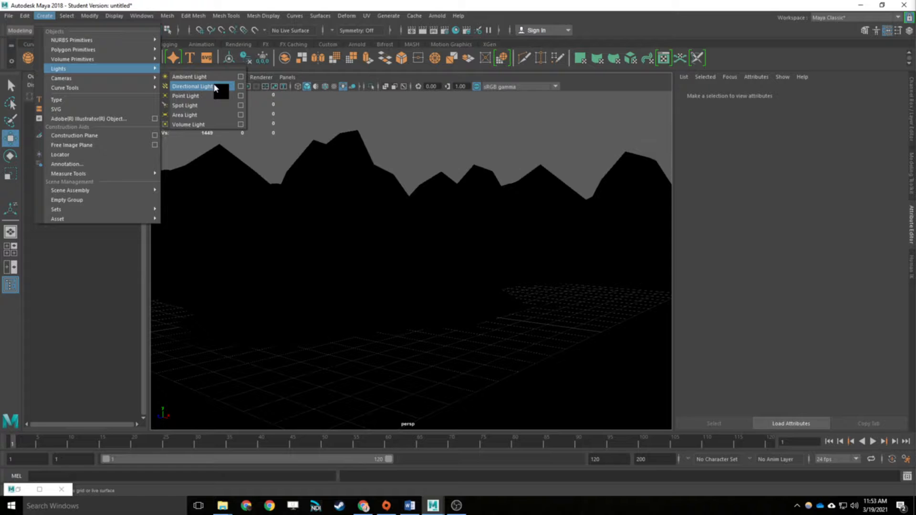
{"action": "left_click", "coordinate": [216, 88]}
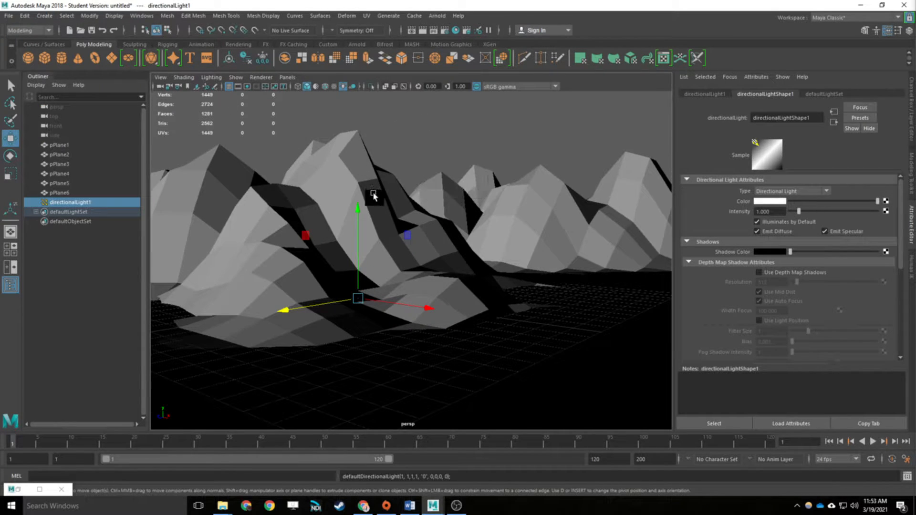
Move the directional light above the mountains to about X 4.86, Y 6.66, Z 0.26.
{"action": "left_click_drag", "start_coordinate": [361, 213], "coordinate": [351, 86]}
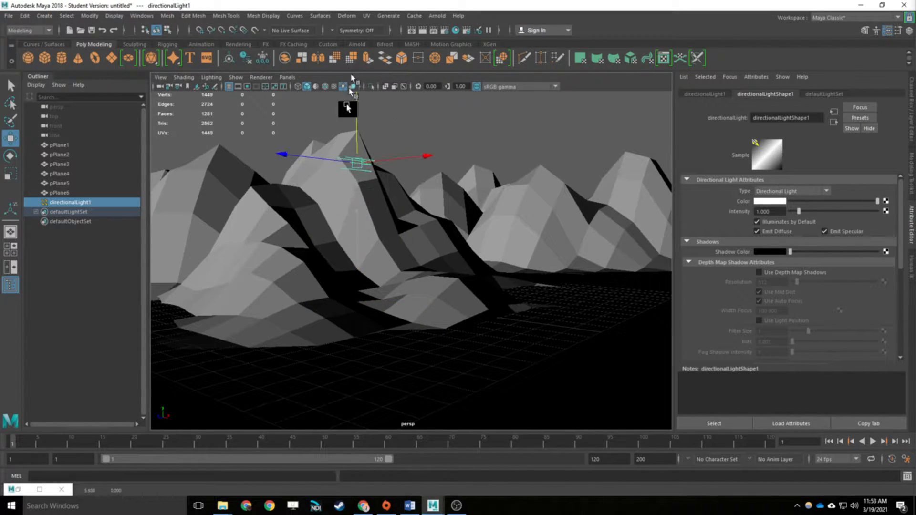
{"action": "left_click_drag", "start_coordinate": [411, 158], "coordinate": [482, 174]}
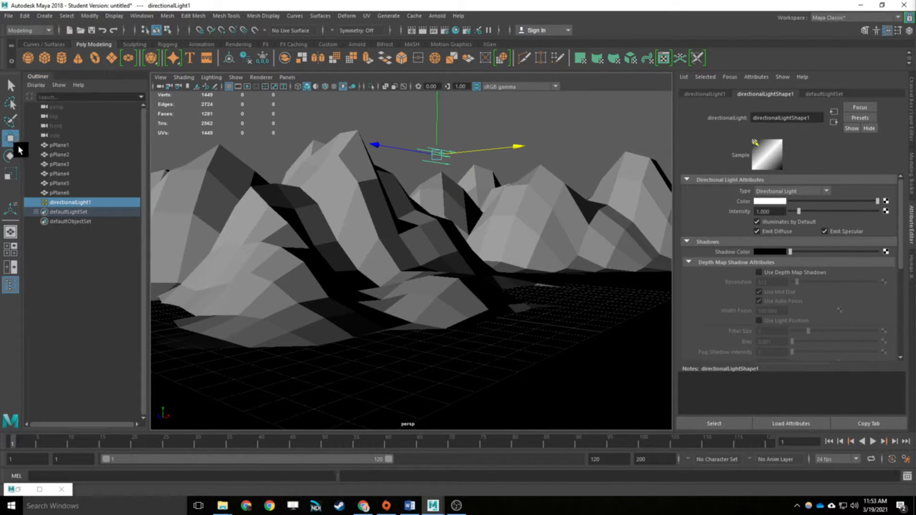
{"action": "left_click_drag", "start_coordinate": [374, 145], "coordinate": [382, 151]}
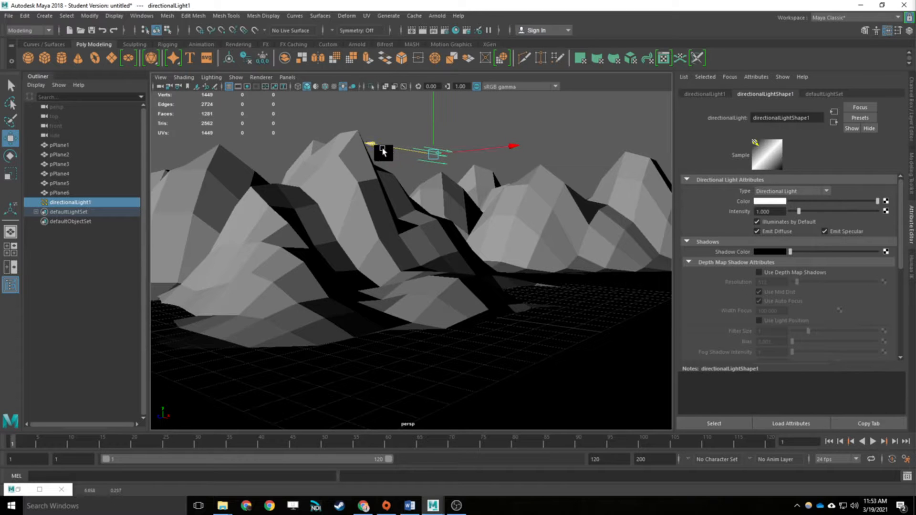
Try tilting the directional light about its X axis and reset its Rotate X to 0.
{"action": "left_click_drag", "start_coordinate": [474, 176], "coordinate": [413, 219], "text": "alt"}
{"action": "left_click_drag", "start_coordinate": [464, 231], "coordinate": [452, 251], "text": "alt"}
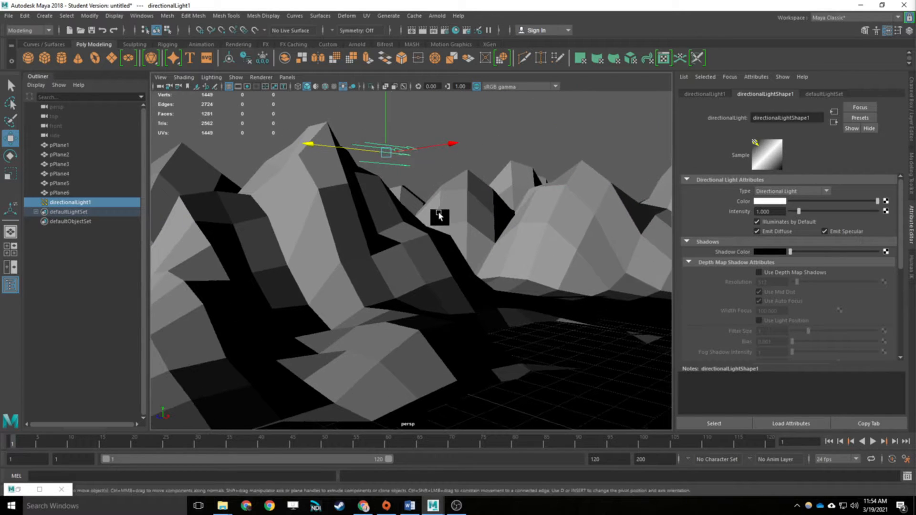
{"action": "scroll", "coordinate": [433, 199], "scroll_direction": "down", "scroll_amount": 2}
{"action": "key", "text": "e"}
{"action": "mouse_move", "coordinate": [321, 157]}
{"action": "left_mouse_down"}
{"action": "mouse_move", "coordinate": [358, 96]}
{"action": "mouse_move", "coordinate": [415, 86]}
{"action": "mouse_move", "coordinate": [474, 127]}
{"action": "mouse_move", "coordinate": [476, 190]}
{"action": "mouse_move", "coordinate": [396, 248]}
{"action": "mouse_move", "coordinate": [329, 160]}
{"action": "mouse_move", "coordinate": [350, 117]}
{"action": "left_mouse_up"}
{"action": "left_click", "coordinate": [911, 22]}
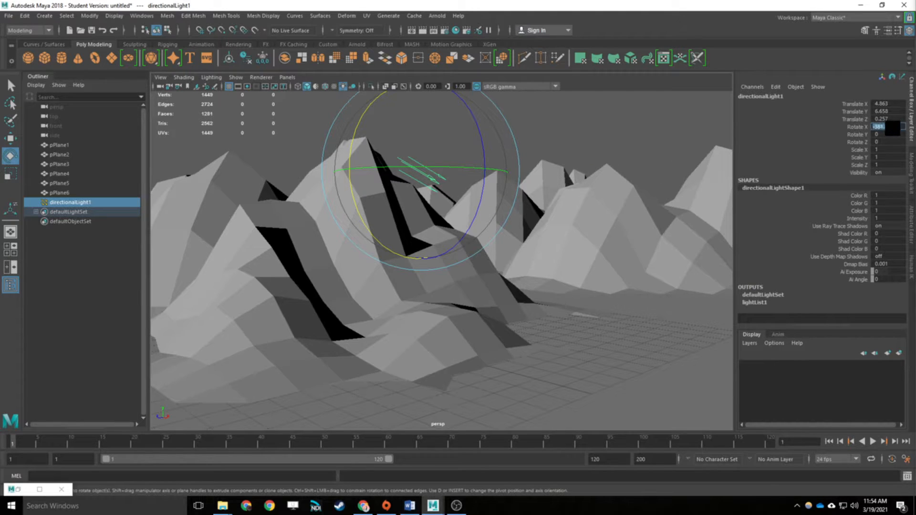
{"action": "key", "text": "Return"}
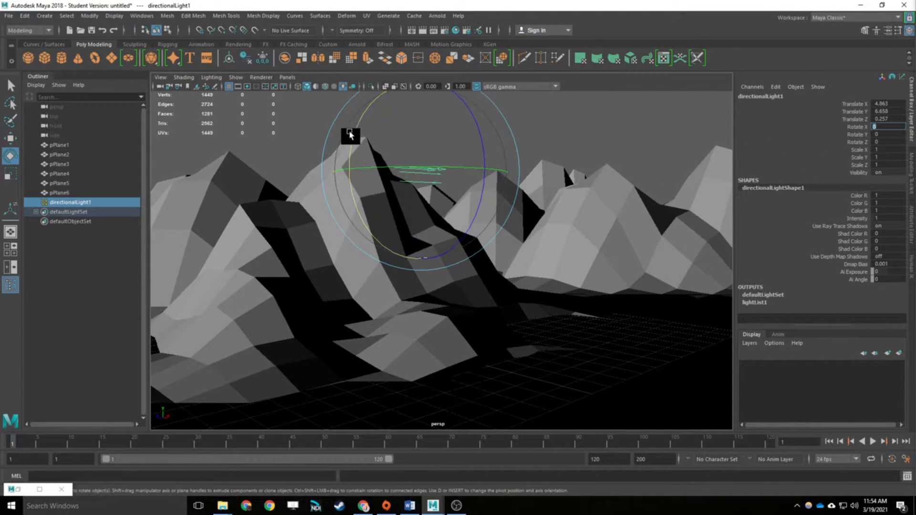
Tilt the directional light downward about its X axis so it shines onto the mountains and ground.
{"action": "mouse_move", "coordinate": [352, 137]}
{"action": "left_mouse_down"}
{"action": "mouse_move", "coordinate": [358, 126]}
{"action": "mouse_move", "coordinate": [536, 115]}
{"action": "left_mouse_up"}
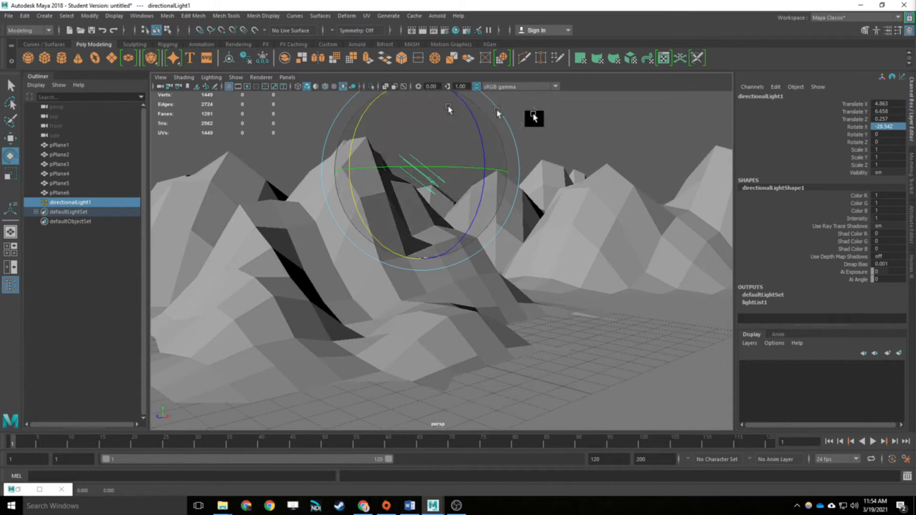
{"action": "left_click", "coordinate": [888, 30]}
{"action": "left_click_drag", "start_coordinate": [323, 148], "coordinate": [591, 205]}
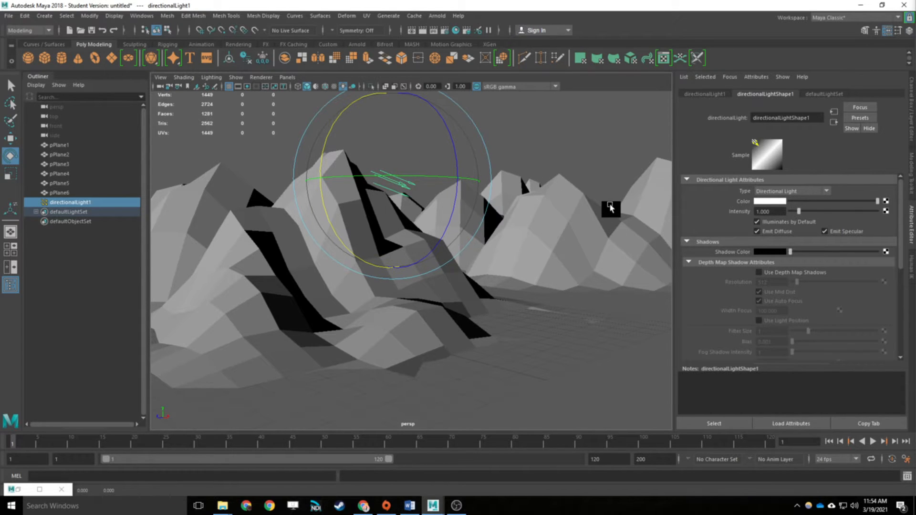
Give the directional light a pale warm orange color and raise its intensity to 1.326.
{"action": "left_click", "coordinate": [889, 31]}
{"action": "left_click", "coordinate": [889, 32]}
{"action": "left_click", "coordinate": [764, 200]}
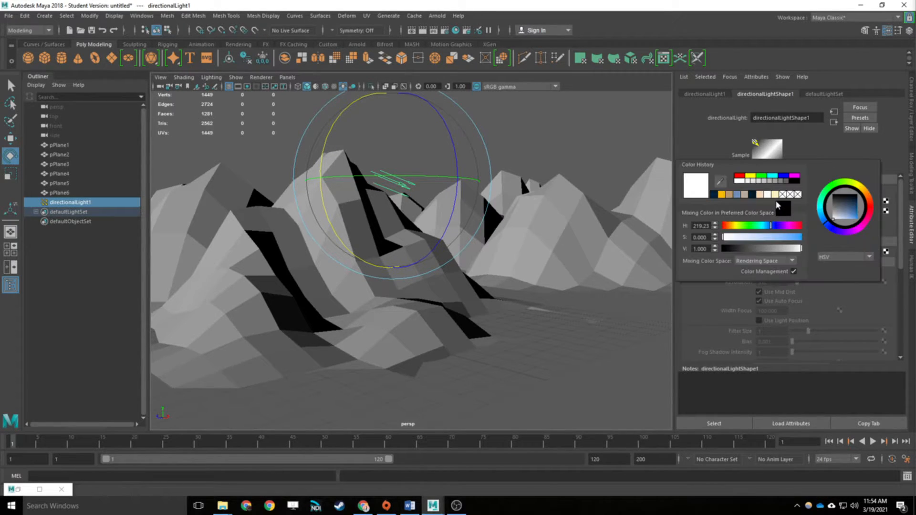
{"action": "left_click", "coordinate": [730, 225]}
{"action": "left_click_drag", "start_coordinate": [730, 237], "coordinate": [747, 239]}
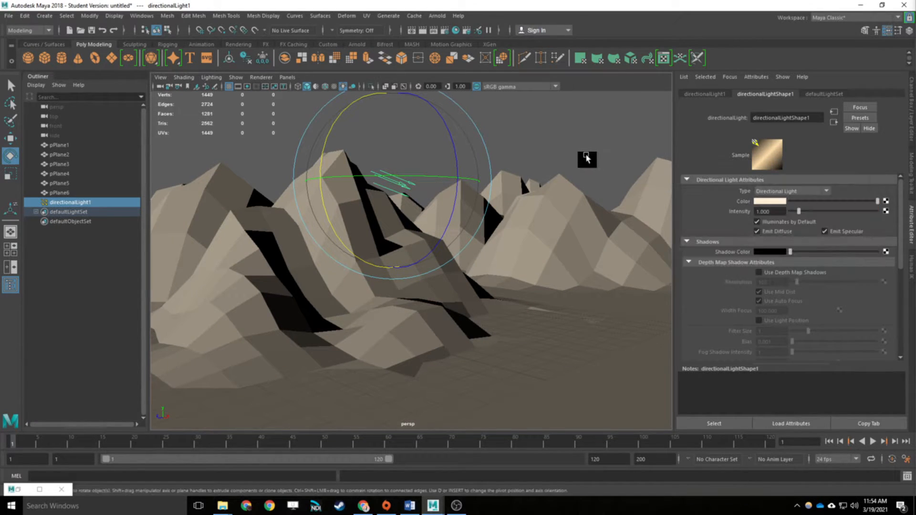
{"action": "mouse_move", "coordinate": [800, 208]}
{"action": "left_mouse_down"}
{"action": "mouse_move", "coordinate": [810, 213]}
{"action": "mouse_move", "coordinate": [798, 212]}
{"action": "mouse_move", "coordinate": [803, 220]}
{"action": "left_mouse_up"}
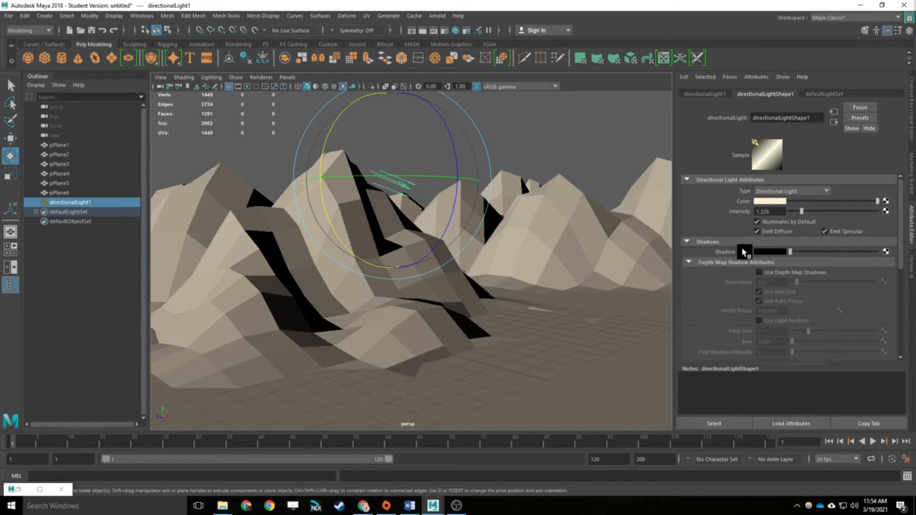
Turn on shadows in the viewport and rotate the directional light about its Y axis to cast long side shadows.
{"action": "left_click", "coordinate": [354, 89]}
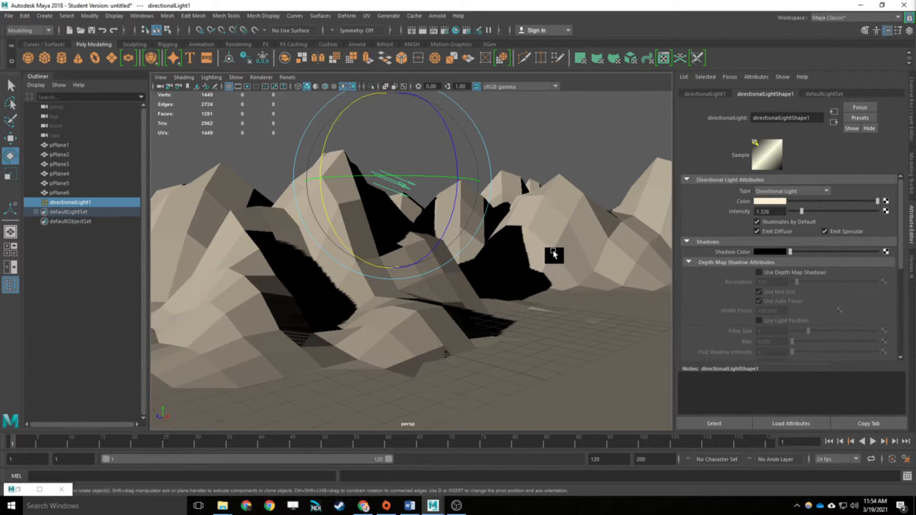
{"action": "left_click_drag", "start_coordinate": [435, 171], "coordinate": [382, 182]}
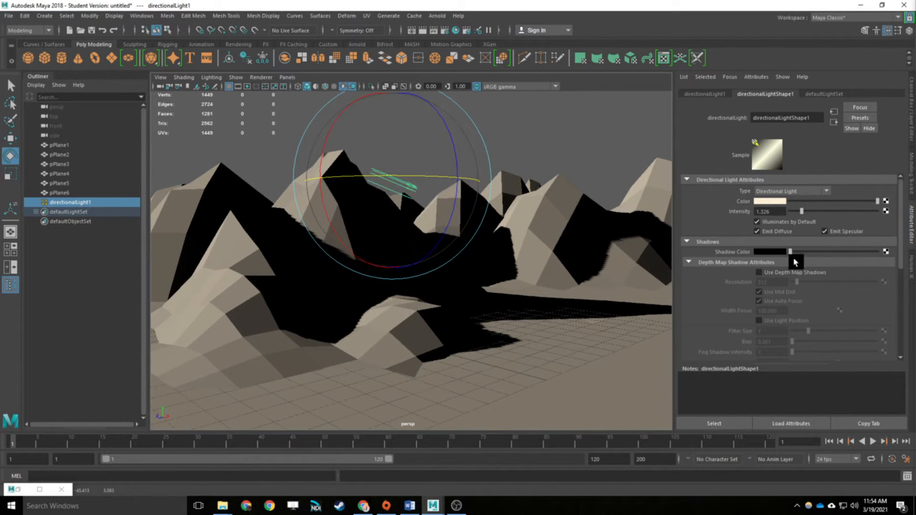
Lighten the directional light's shadow color from black to a medium grey.
{"action": "left_click_drag", "start_coordinate": [789, 253], "coordinate": [807, 246]}
{"action": "scroll", "coordinate": [565, 311], "scroll_direction": "down", "scroll_amount": 2}
{"action": "scroll", "coordinate": [522, 286], "scroll_direction": "up", "scroll_amount": 3}
{"action": "scroll", "coordinate": [522, 286], "scroll_direction": "down", "scroll_amount": 1}
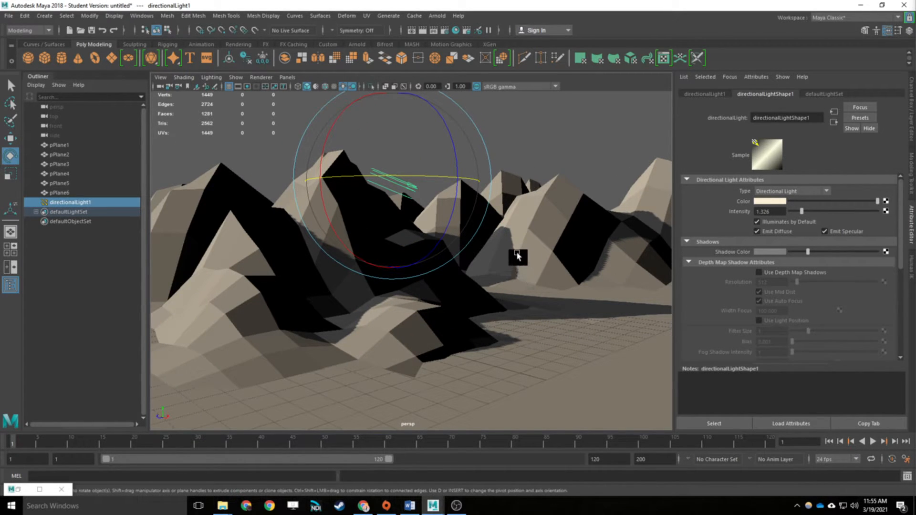
Enable depth map shadows for the directional light with a resolution of 6680 and nudge its rotation about the Y axis.
{"action": "left_click", "coordinate": [787, 273]}
{"action": "left_click_drag", "start_coordinate": [797, 282], "coordinate": [860, 284]}
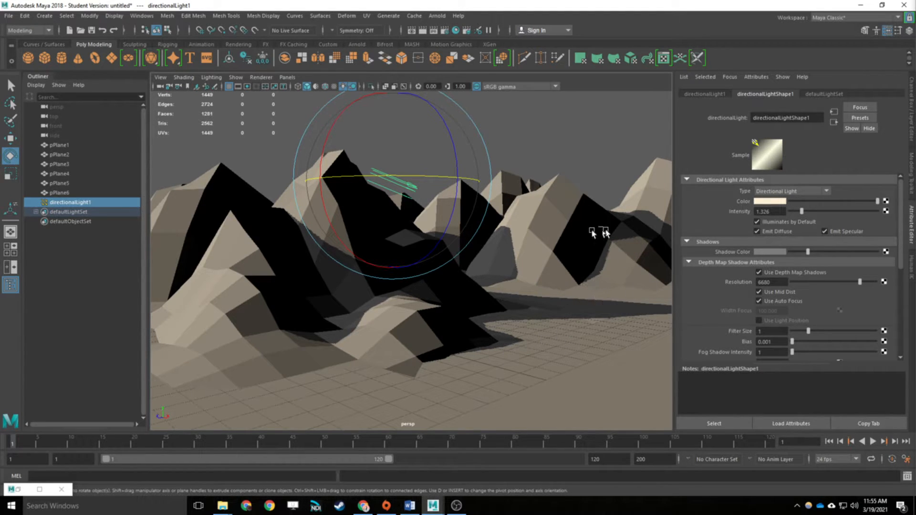
{"action": "mouse_move", "coordinate": [422, 178]}
{"action": "left_mouse_down"}
{"action": "mouse_move", "coordinate": [406, 181]}
{"action": "mouse_move", "coordinate": [415, 182]}
{"action": "left_mouse_up"}
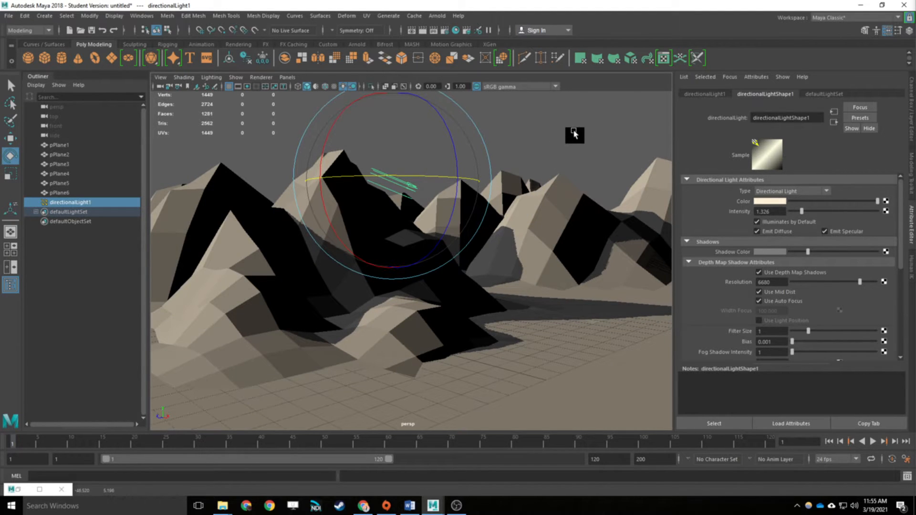
{"action": "left_click", "coordinate": [574, 134]}
{"action": "left_click", "coordinate": [394, 183]}
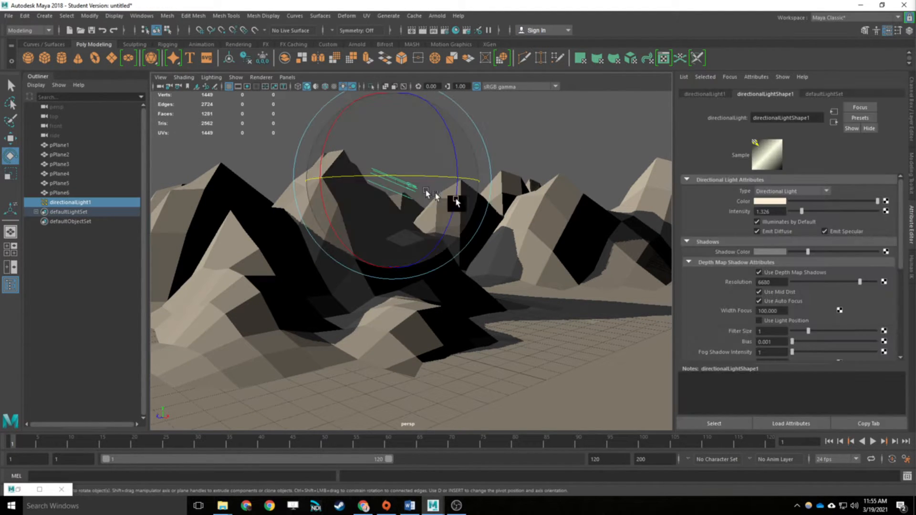
Shift the directional light's color to a warmer peach orange with hue 20.769 and saturation 0.538.
{"action": "left_click", "coordinate": [765, 201]}
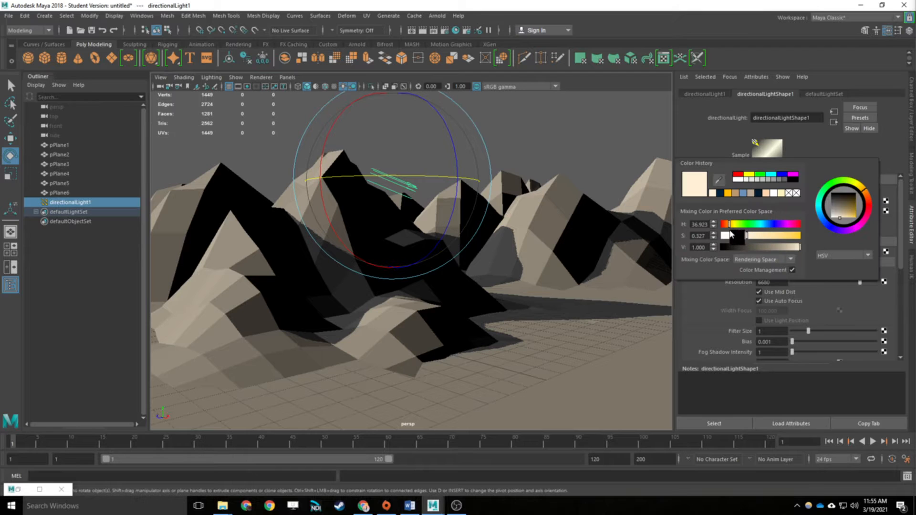
{"action": "left_click_drag", "start_coordinate": [728, 230], "coordinate": [764, 238]}
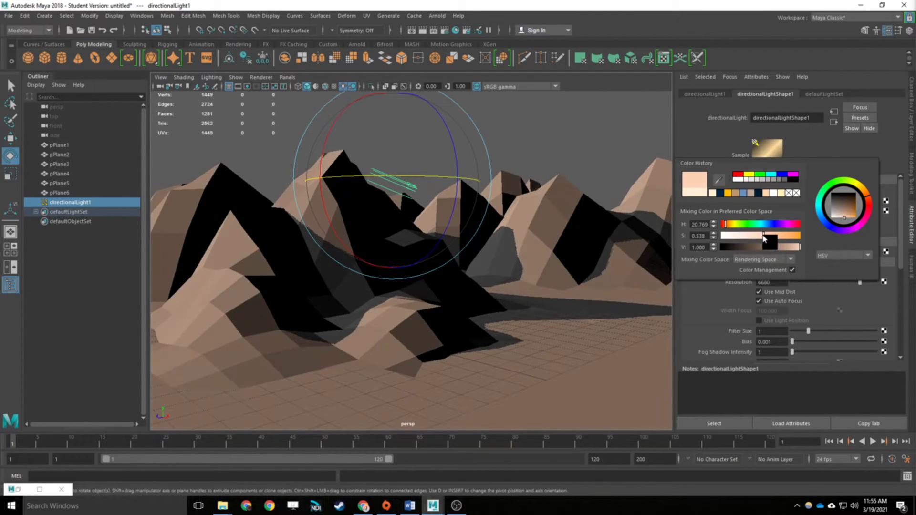
{"action": "left_click", "coordinate": [543, 126]}
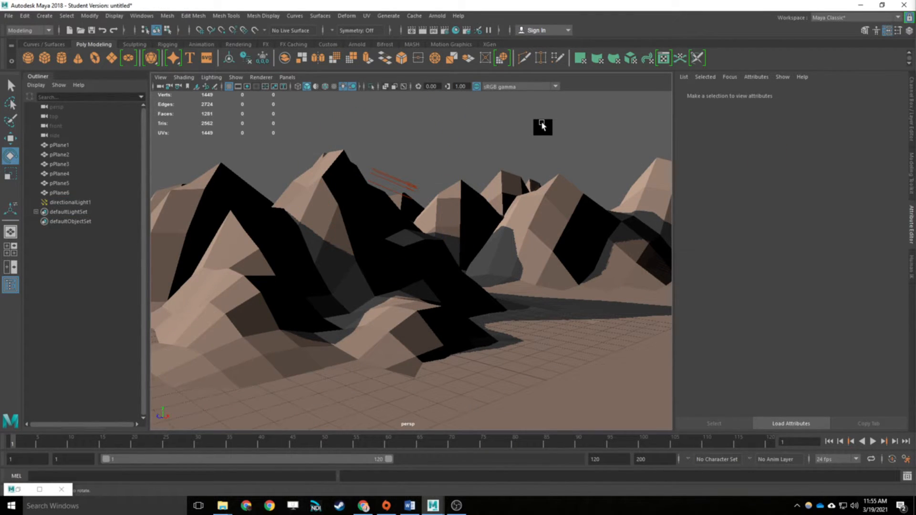
Add a point light and move it out into the valley, low in front of the far mountains.
{"action": "left_click", "coordinate": [38, 17]}
{"action": "mouse_move", "coordinate": [59, 68]}
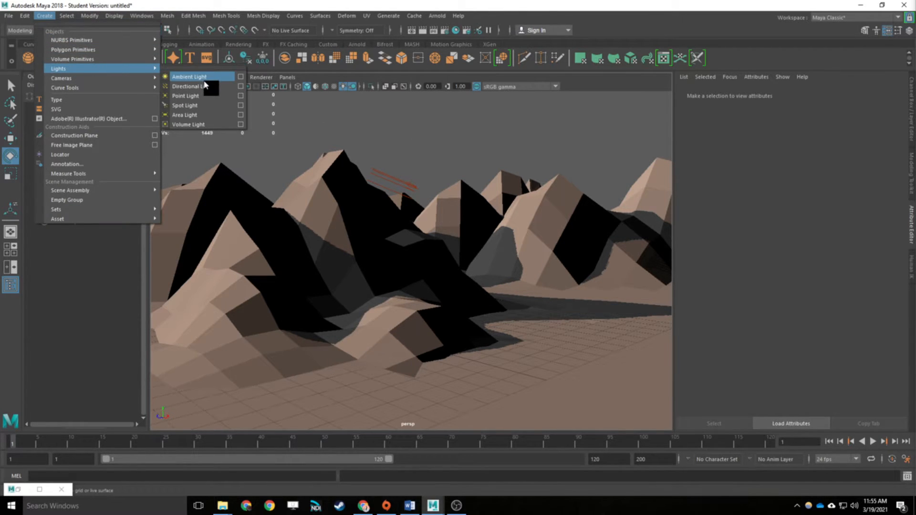
{"action": "left_click", "coordinate": [205, 99]}
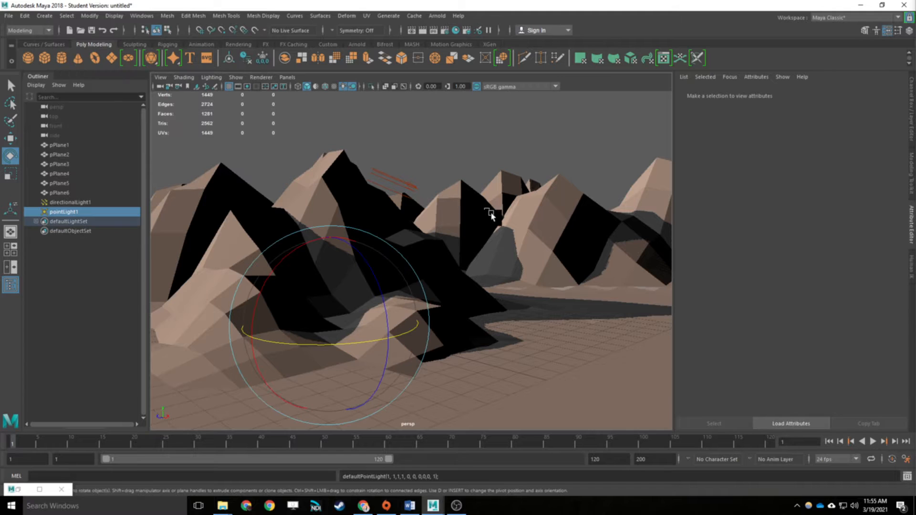
{"action": "left_click", "coordinate": [5, 138]}
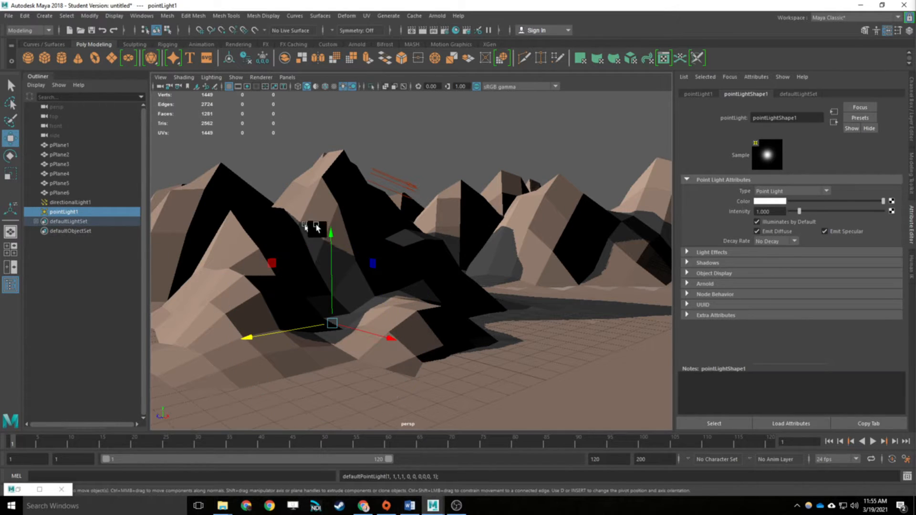
{"action": "left_click_drag", "start_coordinate": [328, 238], "coordinate": [329, 205]}
{"action": "left_click_drag", "start_coordinate": [366, 300], "coordinate": [466, 289]}
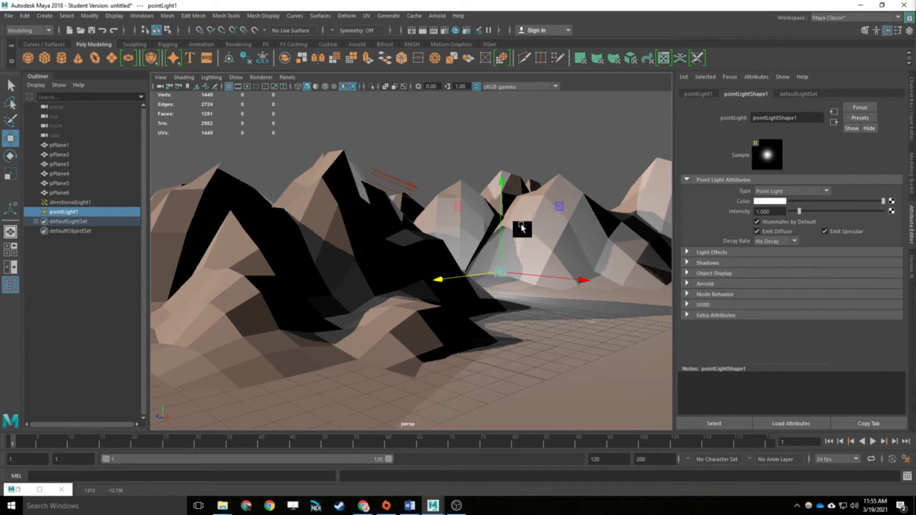
{"action": "left_click_drag", "start_coordinate": [503, 225], "coordinate": [508, 267]}
Reselect the point light and reposition it just above the ground at the foot of the large dark mountain slope.
{"action": "left_click_drag", "start_coordinate": [534, 317], "coordinate": [524, 311]}
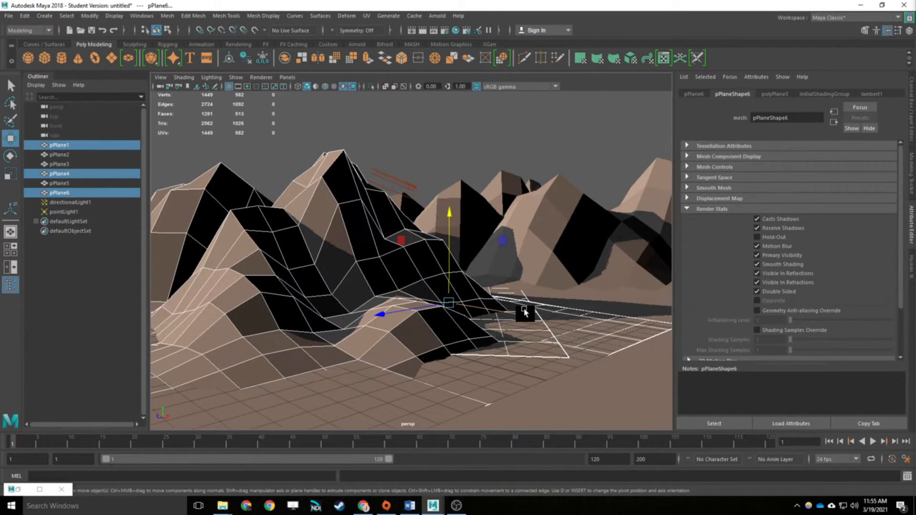
{"action": "key", "text": "super"}
{"action": "left_click", "coordinate": [524, 306]}
{"action": "left_click", "coordinate": [521, 307]}
{"action": "left_click_drag", "start_coordinate": [472, 317], "coordinate": [459, 320]}
{"action": "left_click_drag", "start_coordinate": [506, 276], "coordinate": [510, 269]}
{"action": "left_click_drag", "start_coordinate": [526, 303], "coordinate": [558, 316]}
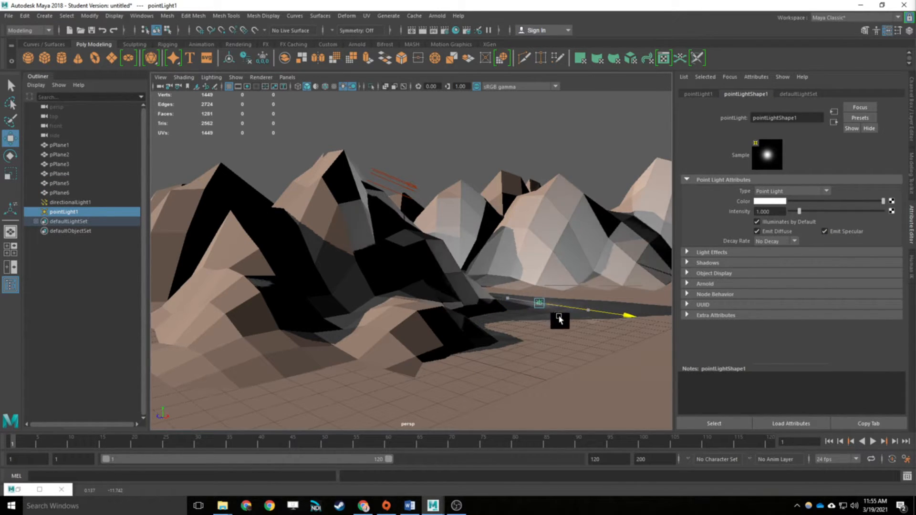
{"action": "left_click_drag", "start_coordinate": [495, 313], "coordinate": [462, 333]}
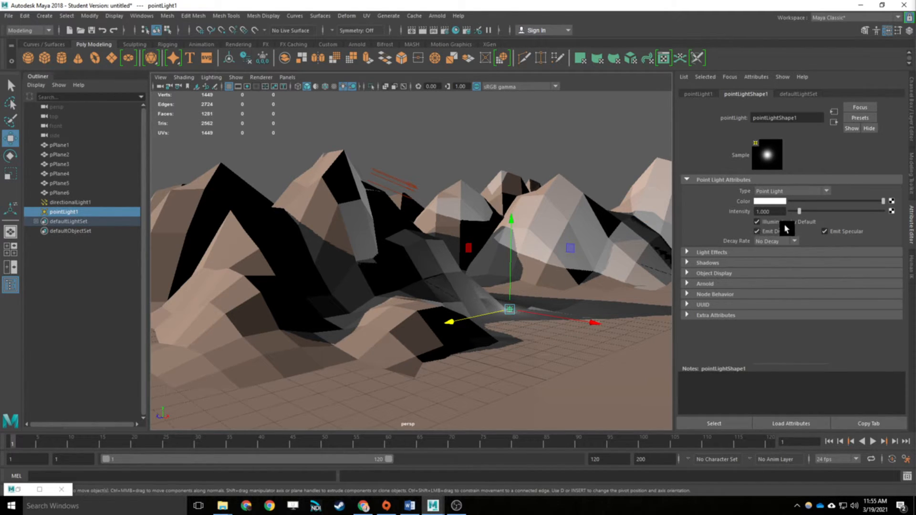
Set the point light's decay rate to Linear and lower its intensity to 0.259.
{"action": "left_click", "coordinate": [688, 253]}
{"action": "left_click", "coordinate": [694, 250]}
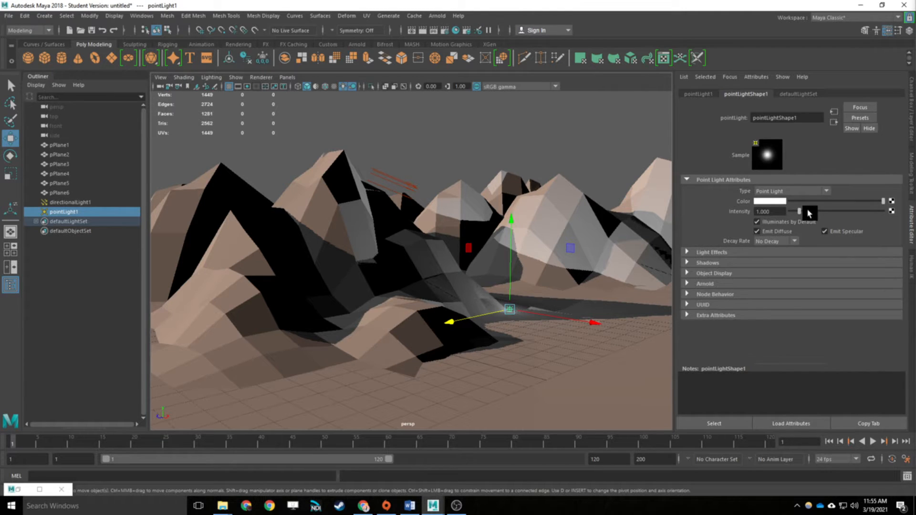
{"action": "left_click_drag", "start_coordinate": [800, 214], "coordinate": [794, 212]}
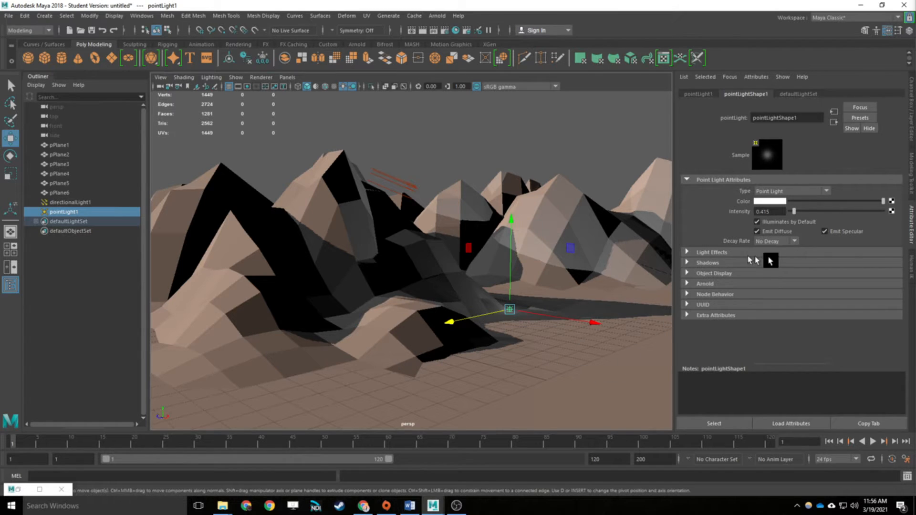
{"action": "left_click", "coordinate": [788, 246]}
{"action": "left_click", "coordinate": [781, 261]}
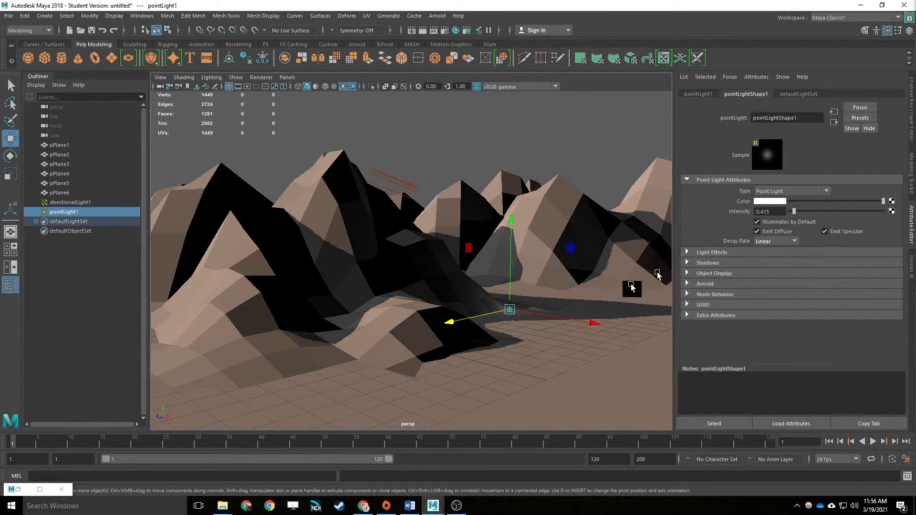
{"action": "left_click_drag", "start_coordinate": [793, 214], "coordinate": [793, 215]}
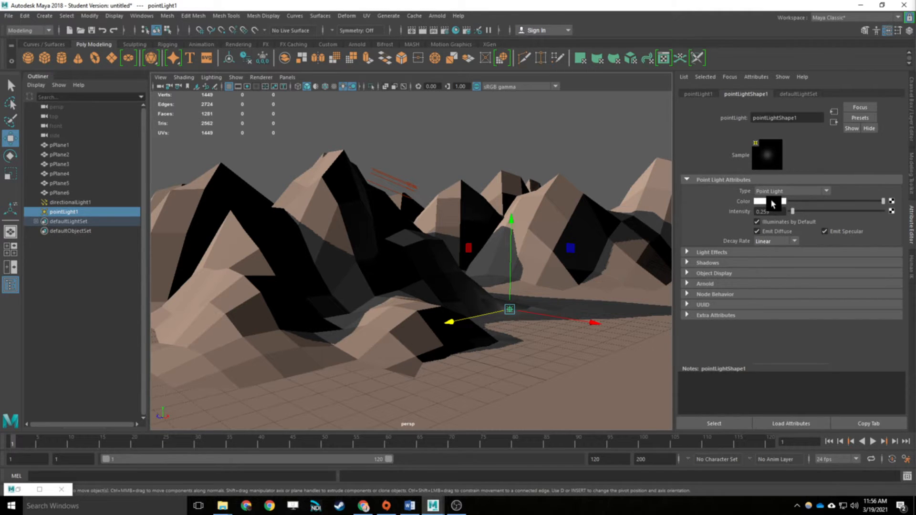
Give the point light a fully saturated golden yellow color.
{"action": "left_click", "coordinate": [769, 201]}
{"action": "left_click", "coordinate": [733, 226]}
{"action": "left_click_drag", "start_coordinate": [751, 237], "coordinate": [826, 238]}
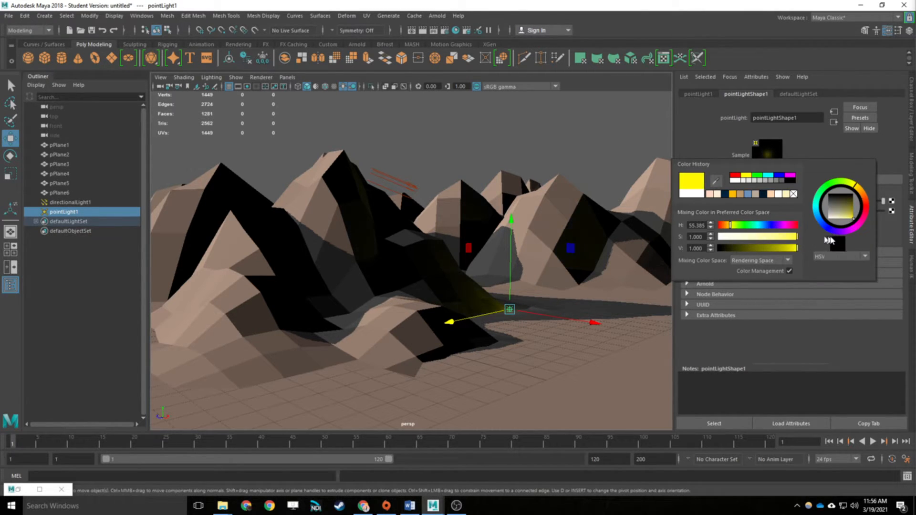
{"action": "left_click", "coordinate": [769, 201]}
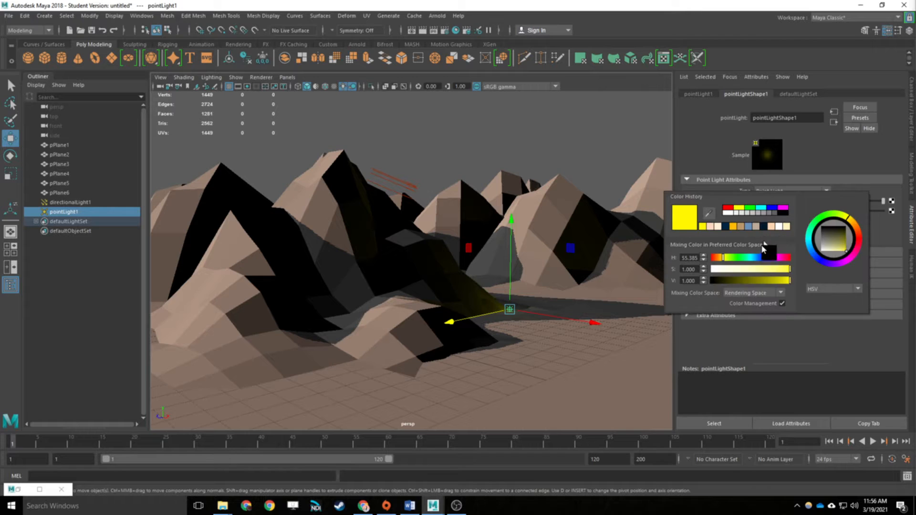
{"action": "left_click", "coordinate": [719, 260]}
{"action": "left_click_drag", "start_coordinate": [720, 262], "coordinate": [727, 261]}
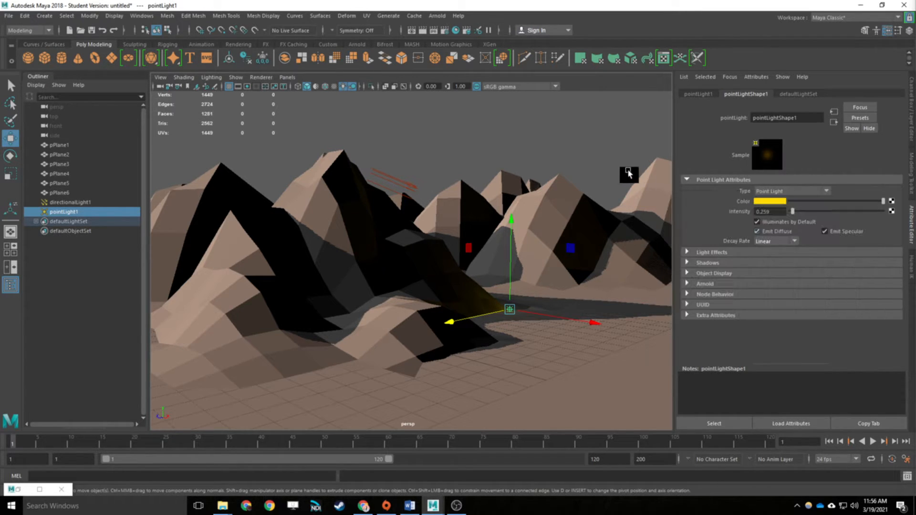
Move the point light closer to the foot of the dark slope, raise it slightly and deselect it.
{"action": "left_click_drag", "start_coordinate": [466, 318], "coordinate": [446, 325]}
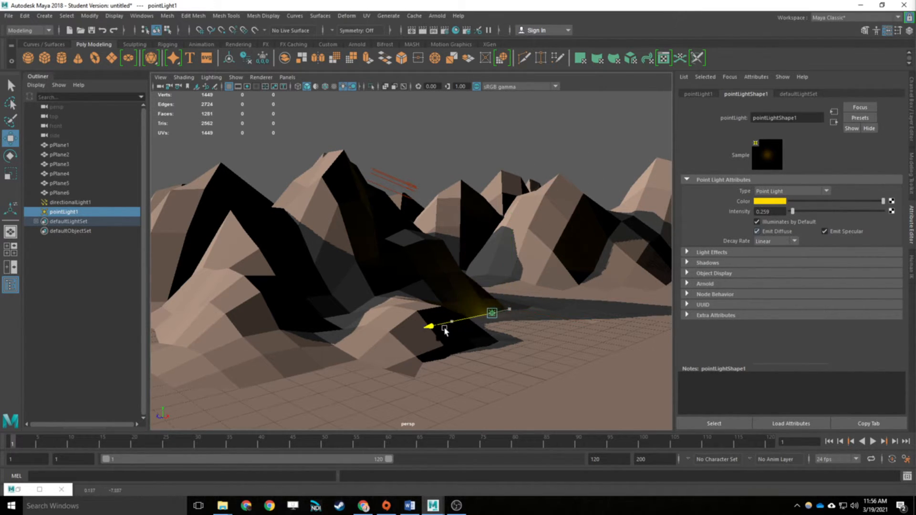
{"action": "left_click_drag", "start_coordinate": [492, 279], "coordinate": [492, 274]}
{"action": "left_click", "coordinate": [496, 124]}
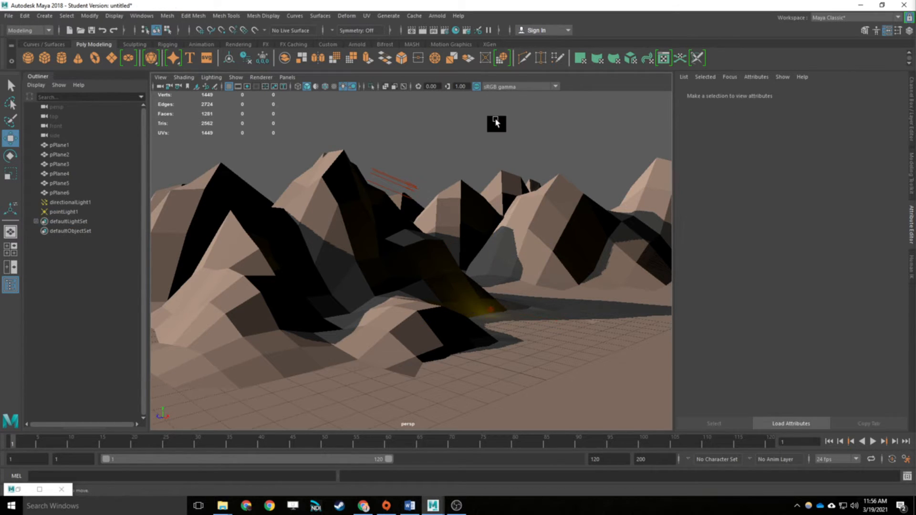
Add a spot light, raise it above the valley and rotate it to shine down onto the ground plane.
{"action": "left_click", "coordinate": [45, 16]}
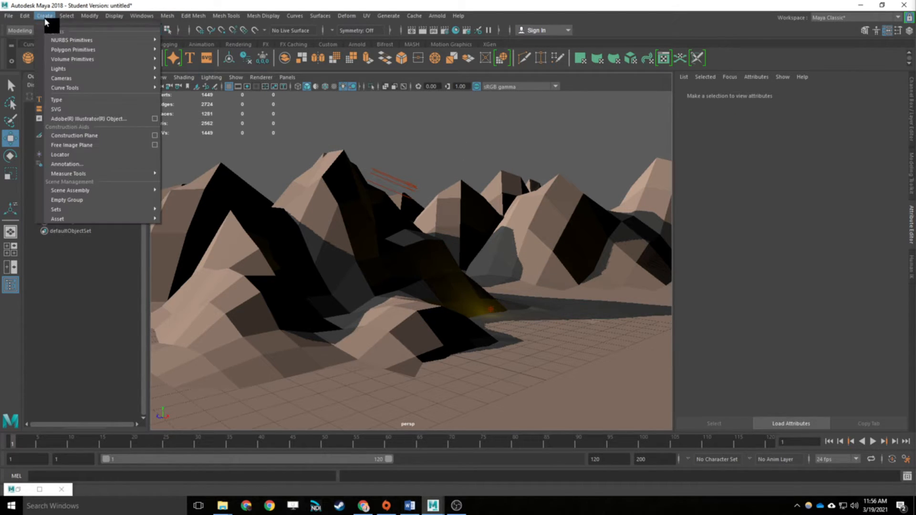
{"action": "mouse_move", "coordinate": [81, 68]}
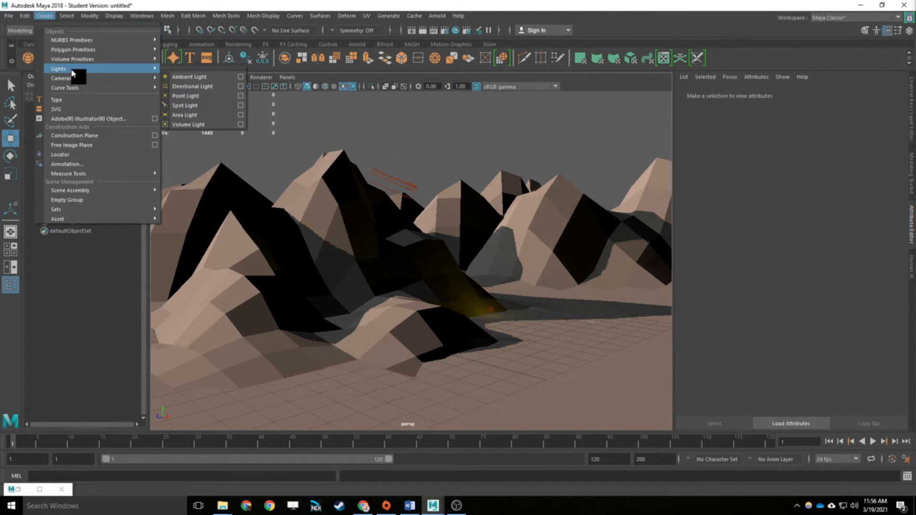
{"action": "left_click", "coordinate": [186, 105]}
{"action": "left_click_drag", "start_coordinate": [347, 327], "coordinate": [487, 231]}
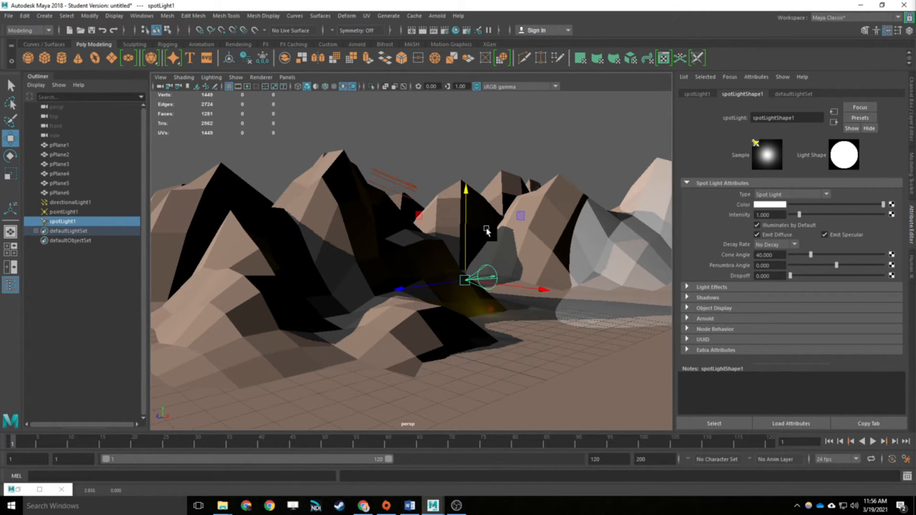
{"action": "key", "text": "e"}
{"action": "left_click_drag", "start_coordinate": [402, 248], "coordinate": [579, 257]}
{"action": "key", "text": "w"}
{"action": "key", "text": "e"}
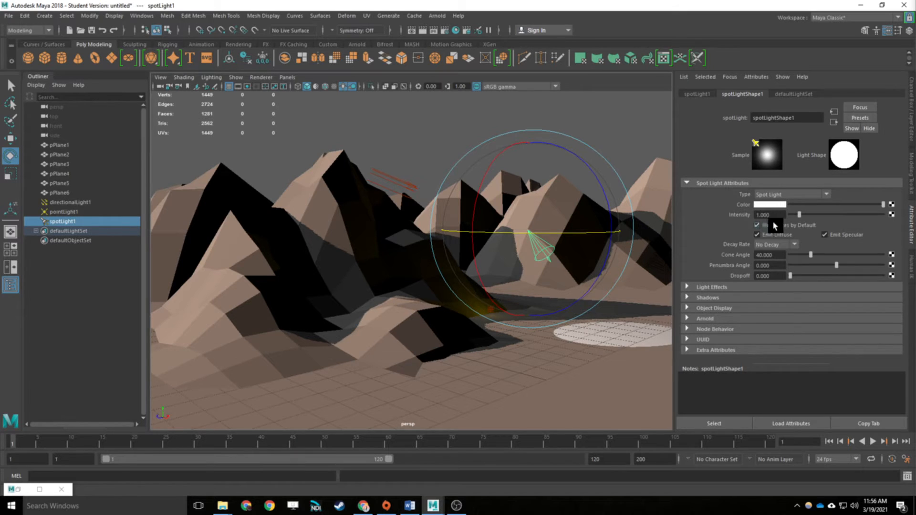
Try a spot light cone angle of 18.657 with a penumbra angle of -7.409, and delete the spot light.
{"action": "mouse_move", "coordinate": [810, 261]}
{"action": "left_mouse_down"}
{"action": "mouse_move", "coordinate": [800, 260]}
{"action": "mouse_move", "coordinate": [823, 271]}
{"action": "mouse_move", "coordinate": [803, 274]}
{"action": "left_mouse_up"}
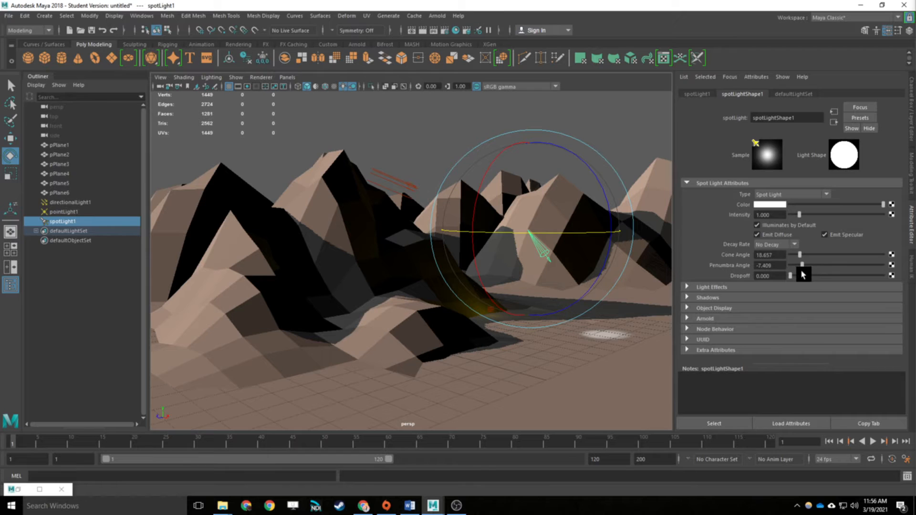
{"action": "mouse_move", "coordinate": [515, 196]}
{"action": "left_mouse_down"}
{"action": "mouse_move", "coordinate": [504, 218]}
{"action": "mouse_move", "coordinate": [561, 210]}
{"action": "mouse_move", "coordinate": [480, 225]}
{"action": "mouse_move", "coordinate": [581, 237]}
{"action": "mouse_move", "coordinate": [554, 223]}
{"action": "left_mouse_up"}
{"action": "key", "text": "Delete"}
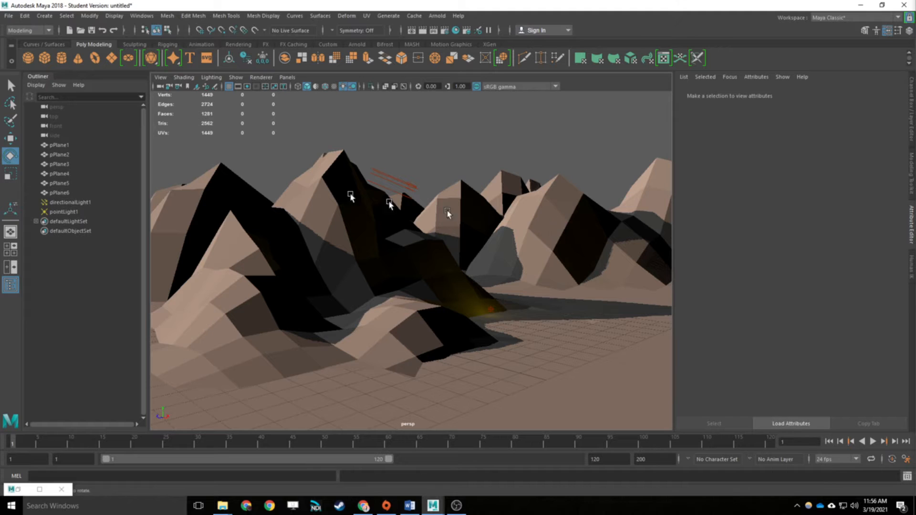
Add an area light and place it above the valley floor beside the dark slope.
{"action": "left_click", "coordinate": [44, 16]}
{"action": "mouse_move", "coordinate": [60, 68]}
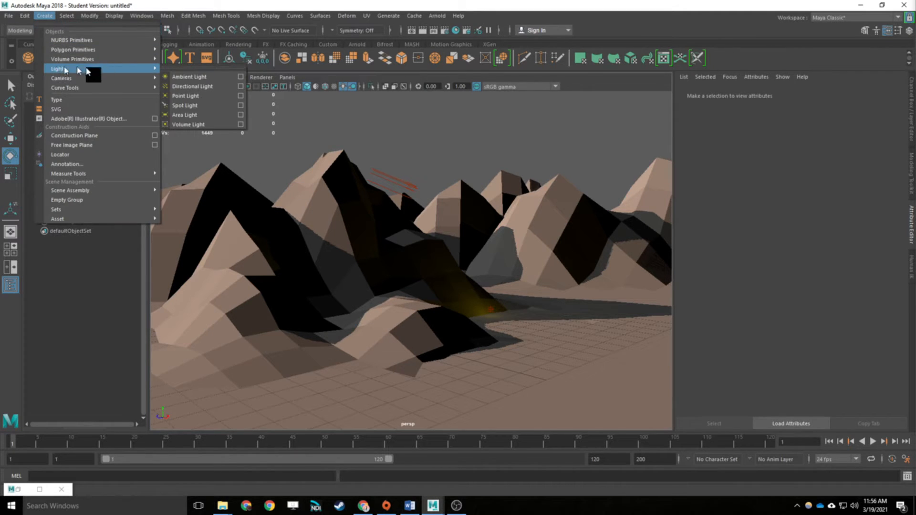
{"action": "left_click", "coordinate": [191, 115]}
{"action": "key", "text": "w"}
{"action": "left_click_drag", "start_coordinate": [377, 322], "coordinate": [677, 342]}
{"action": "left_click_drag", "start_coordinate": [562, 316], "coordinate": [442, 374]}
{"action": "left_click_drag", "start_coordinate": [488, 298], "coordinate": [589, 198]}
Try scaling the area light along its two horizontal axes, and delete the area light.
{"action": "key", "text": "e"}
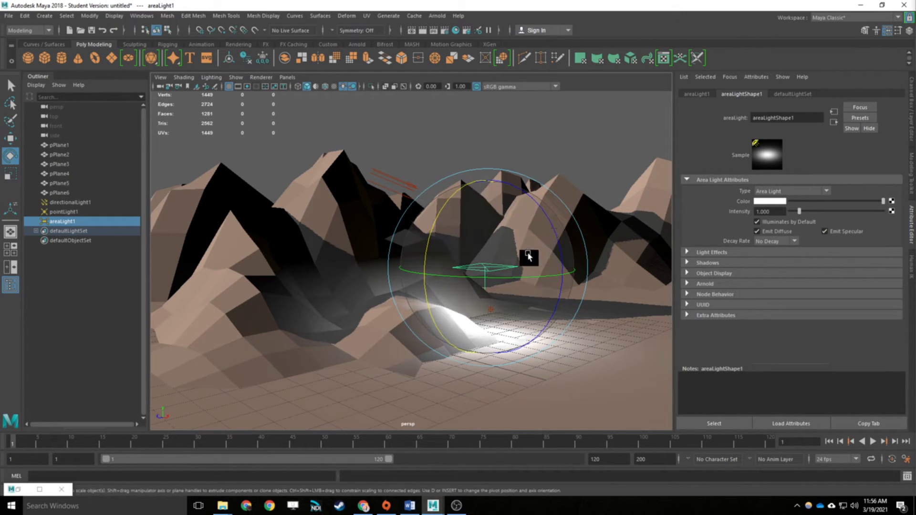
{"action": "key", "text": "r"}
{"action": "left_click_drag", "start_coordinate": [563, 275], "coordinate": [467, 272]}
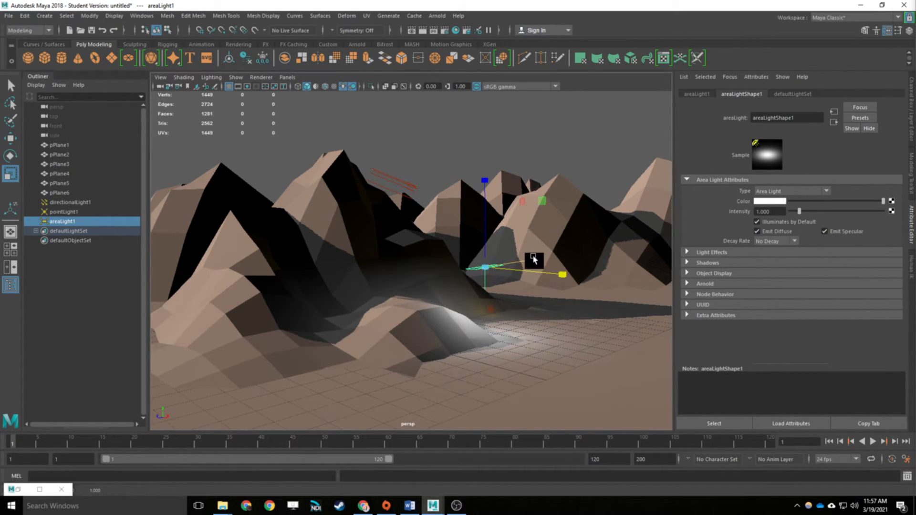
{"action": "left_click_drag", "start_coordinate": [533, 259], "coordinate": [667, 201]}
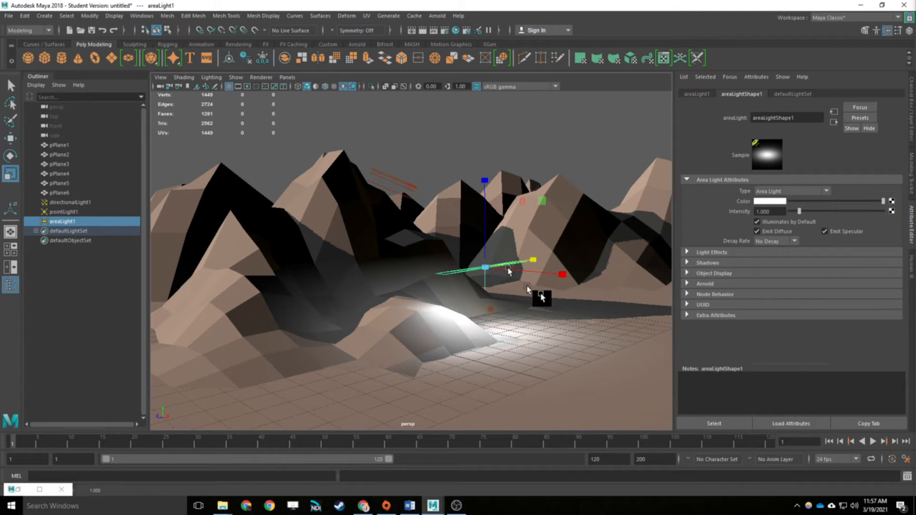
{"action": "key", "text": "Delete"}
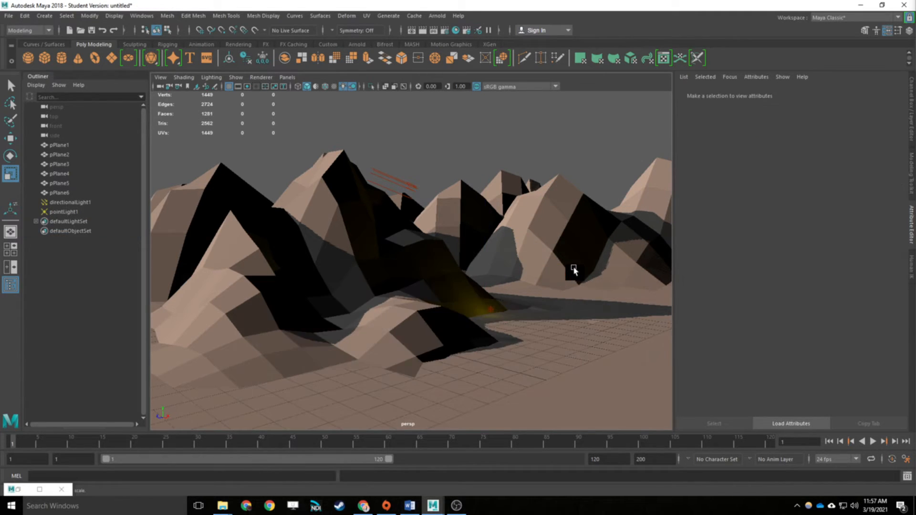
Select the directional light and turn on hardware fog in the viewport.
{"action": "left_click", "coordinate": [411, 187]}
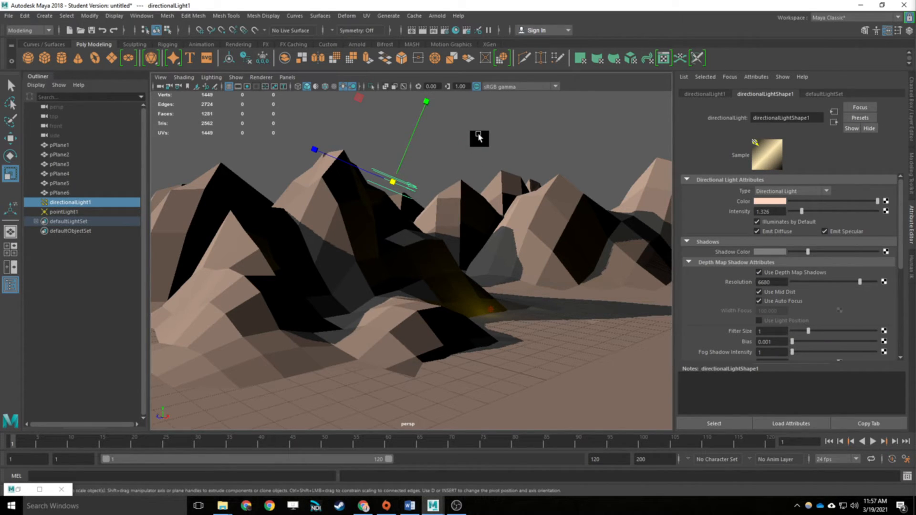
{"action": "left_click", "coordinate": [182, 78]}
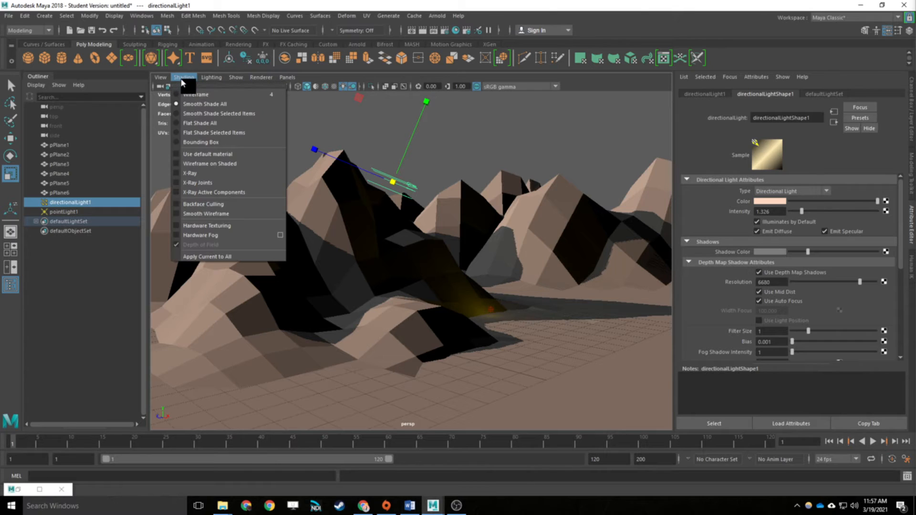
{"action": "left_click", "coordinate": [178, 237]}
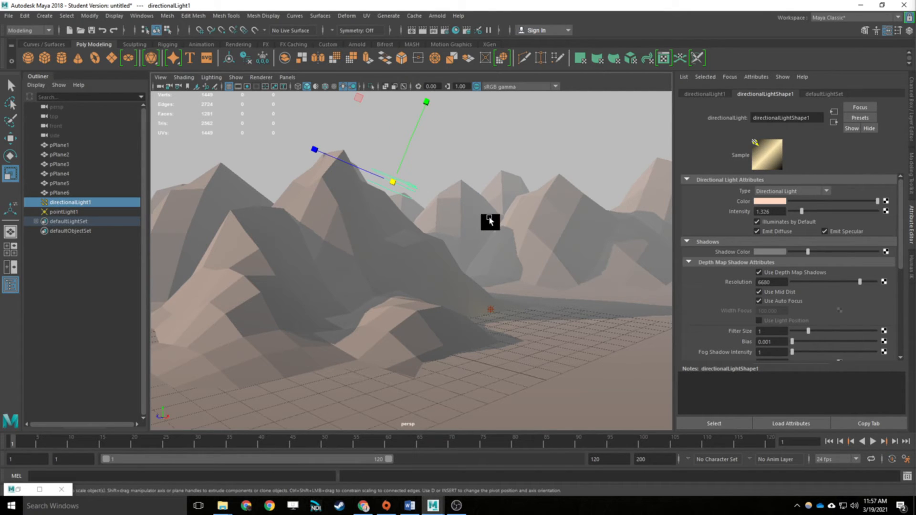
Open the render settings and switch the renderer to Maya Hardware 2.0.
{"action": "left_click", "coordinate": [442, 29]}
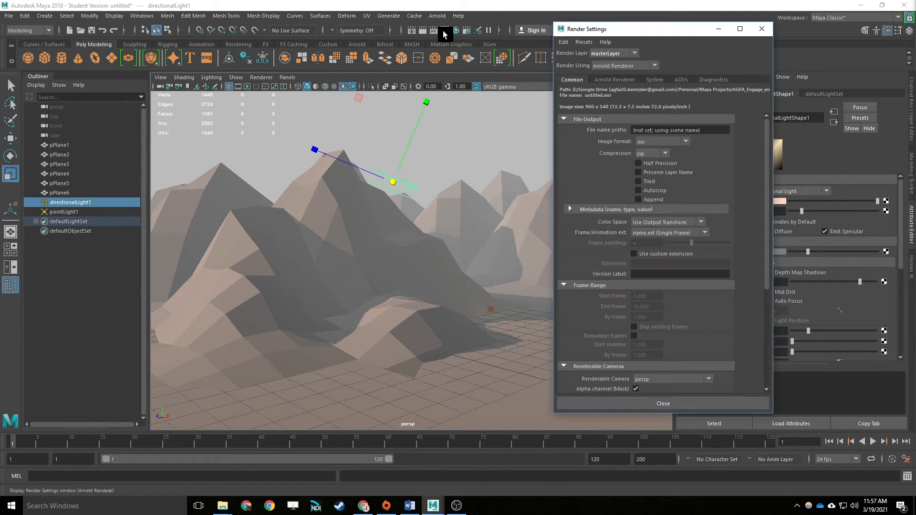
{"action": "left_click", "coordinate": [613, 67]}
{"action": "left_click", "coordinate": [614, 86]}
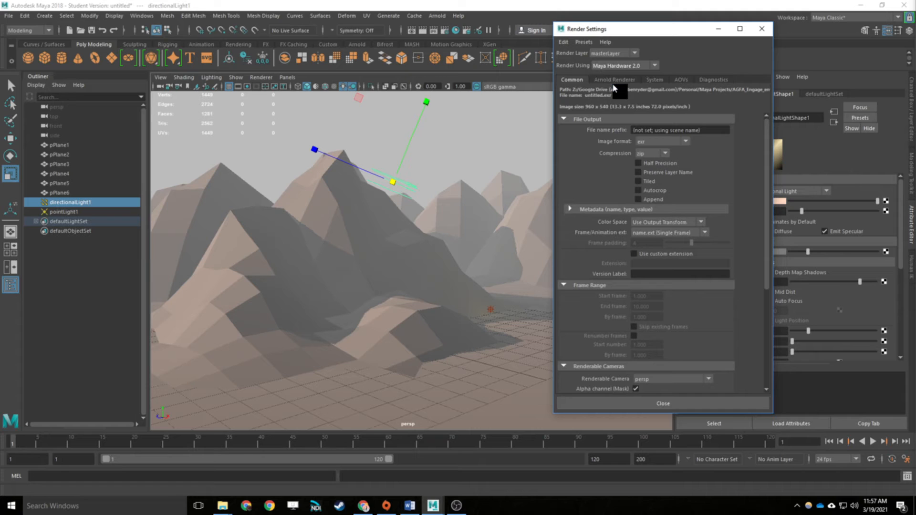
Open the Hardware Fog settings of the Maya Hardware 2.0 renderer and set the fog's end distance to about 234.
{"action": "left_click", "coordinate": [643, 81]}
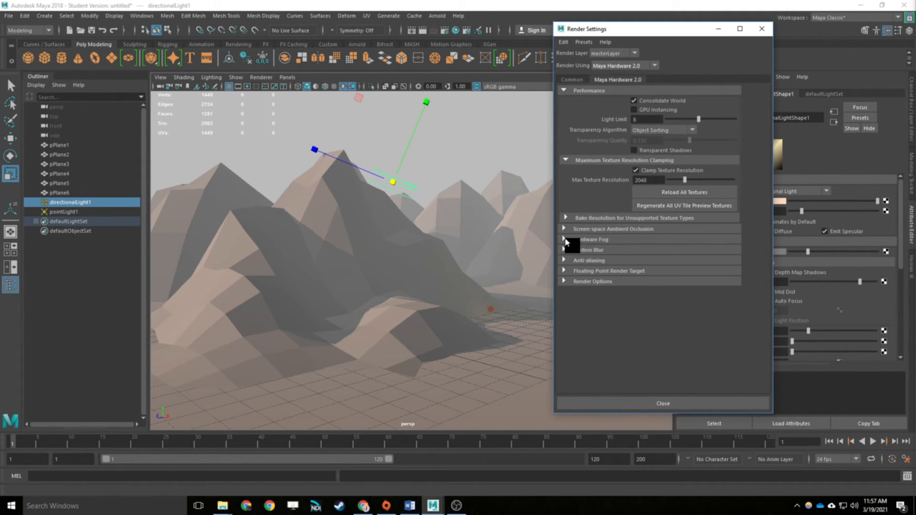
{"action": "left_click", "coordinate": [565, 240]}
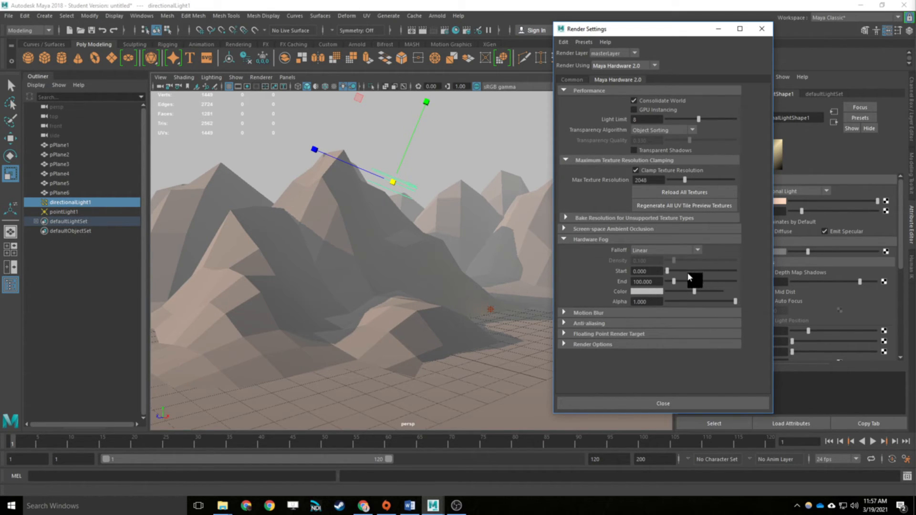
{"action": "left_click_drag", "start_coordinate": [667, 271], "coordinate": [666, 272]}
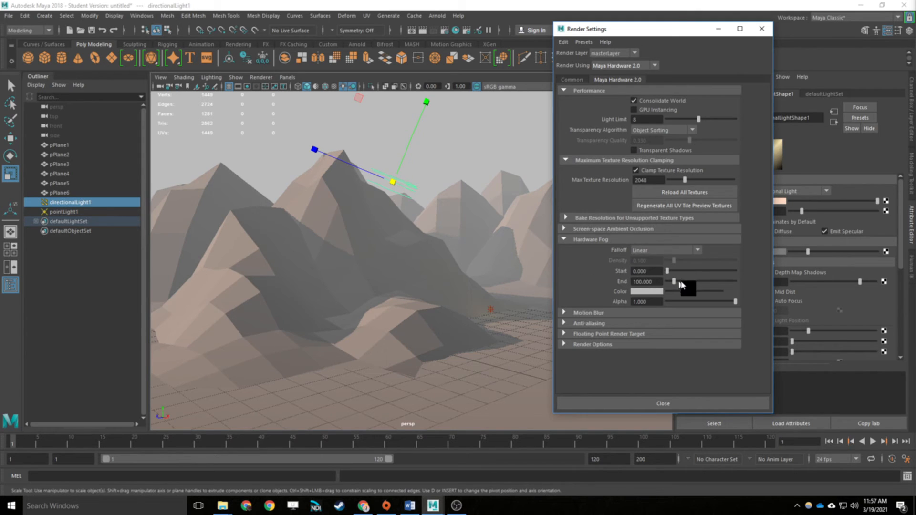
{"action": "mouse_move", "coordinate": [675, 283]}
{"action": "left_mouse_down"}
{"action": "mouse_move", "coordinate": [711, 284]}
{"action": "mouse_move", "coordinate": [668, 287]}
{"action": "mouse_move", "coordinate": [682, 288]}
{"action": "left_mouse_up"}
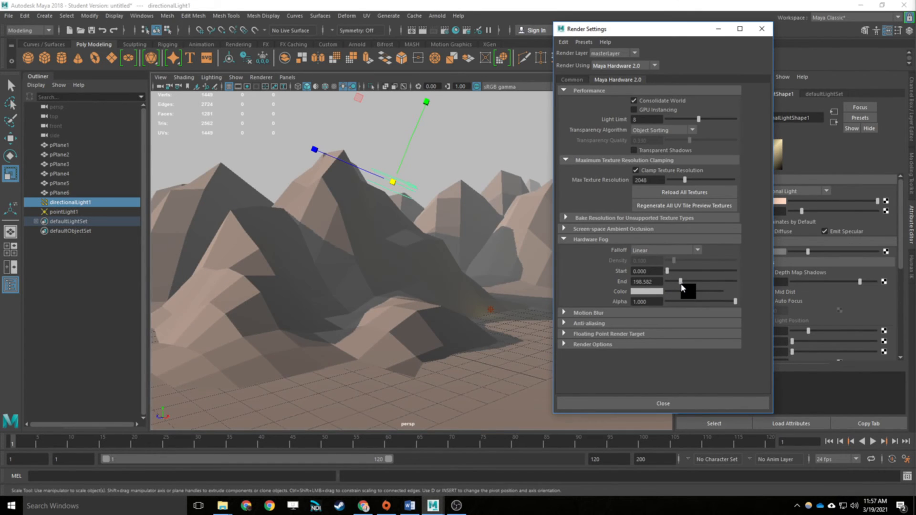
Tint the hardware fog a warm sandy tan, fine-tune its end distance and close the render settings.
{"action": "left_click", "coordinate": [644, 291]}
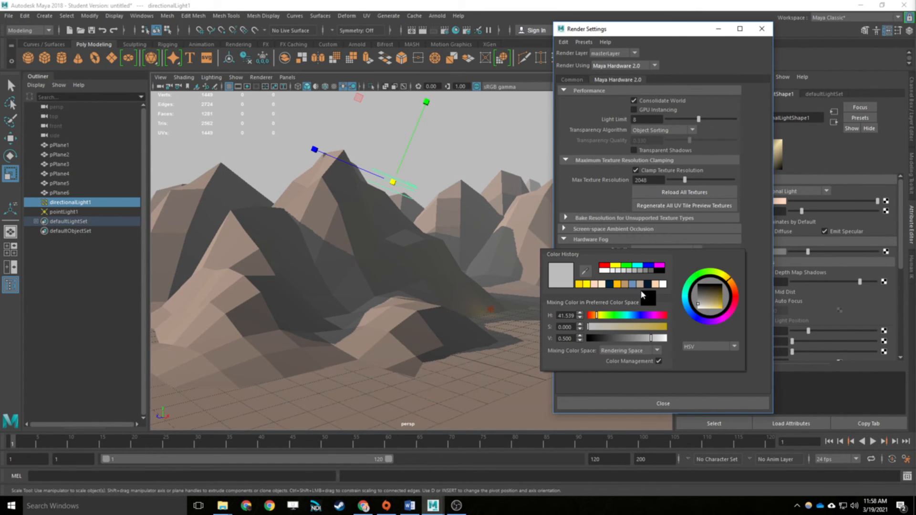
{"action": "left_click", "coordinate": [637, 292]}
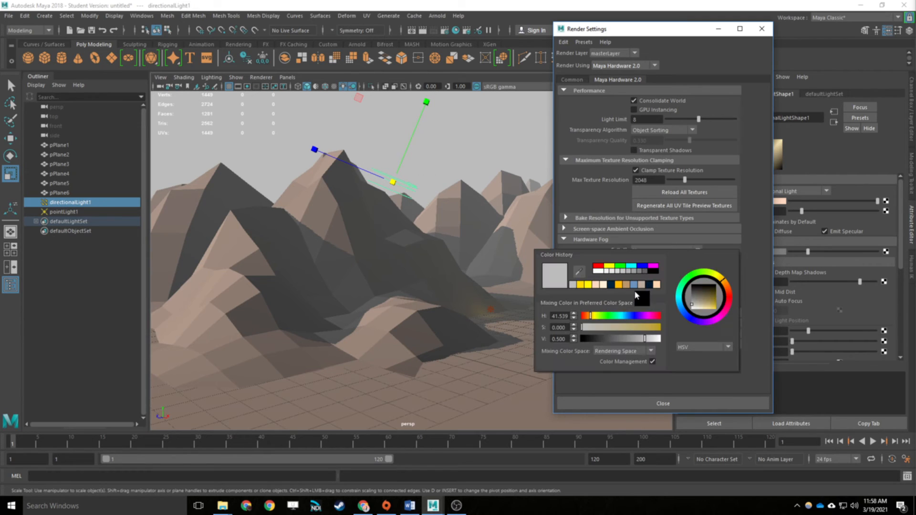
{"action": "left_click_drag", "start_coordinate": [601, 328], "coordinate": [590, 319]}
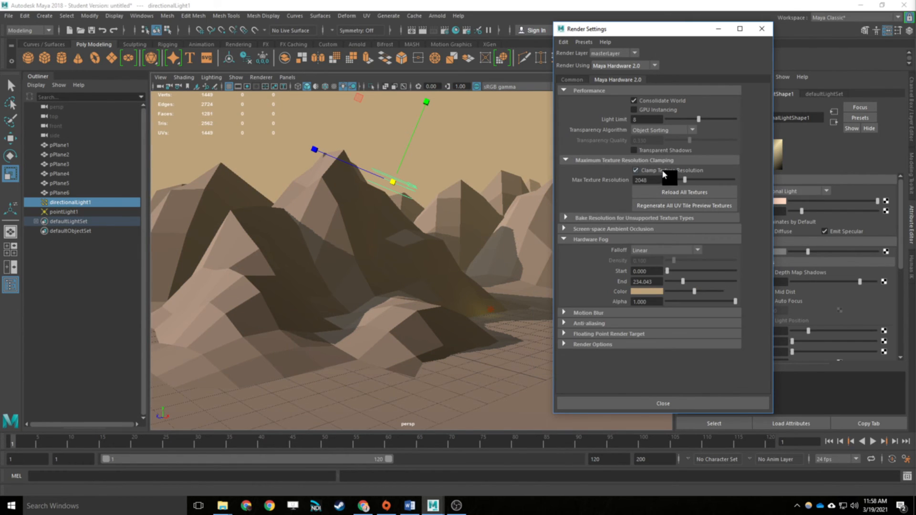
{"action": "left_click_drag", "start_coordinate": [669, 279], "coordinate": [689, 285]}
{"action": "left_click", "coordinate": [761, 29]}
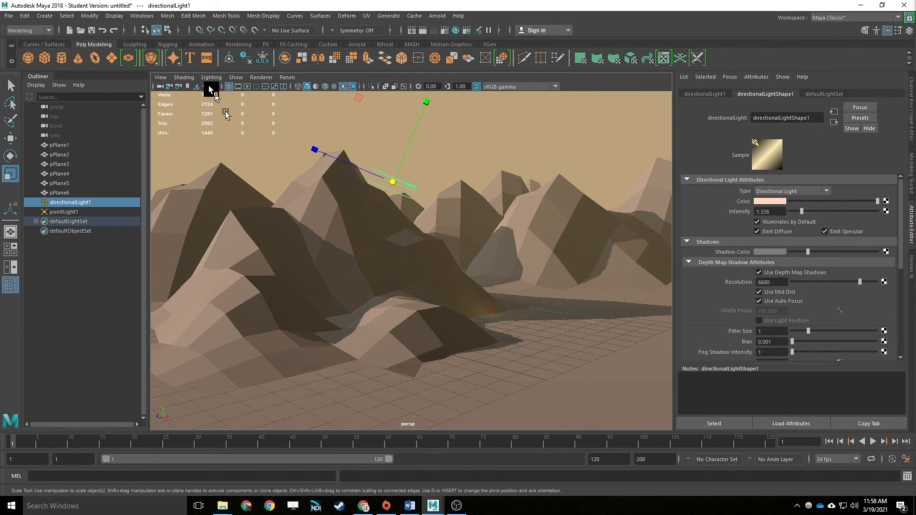
Clear the selection to view the foggy landscape, and select the directional light beside the main peak again.
{"action": "left_click", "coordinate": [513, 153]}
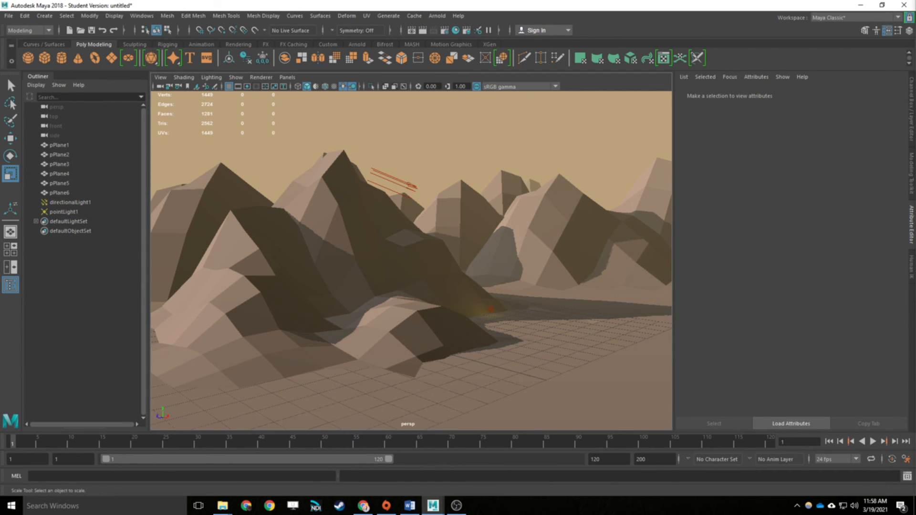
{"action": "key", "text": "alt+Tab"}
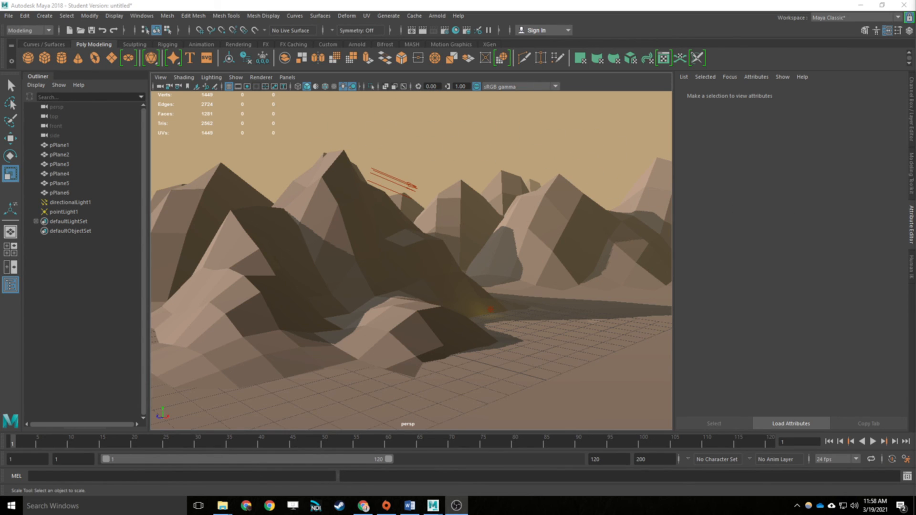
{"action": "left_click", "coordinate": [390, 182]}
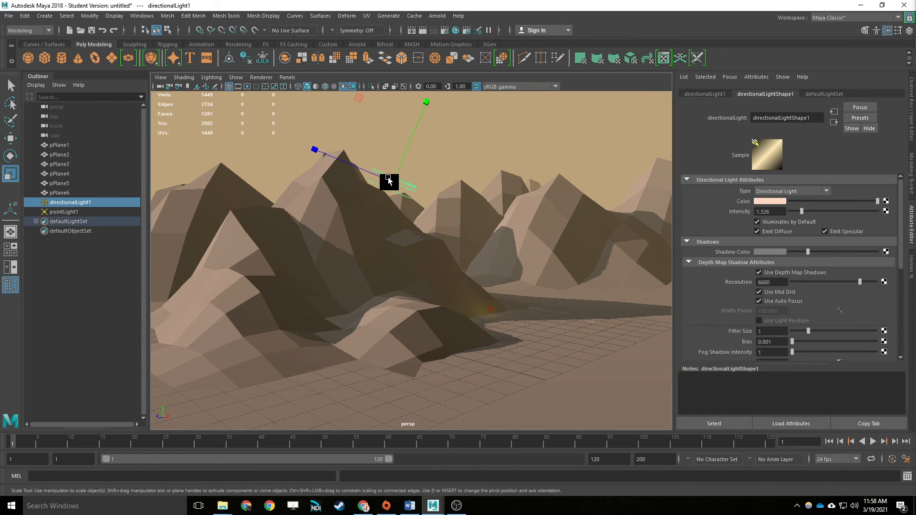